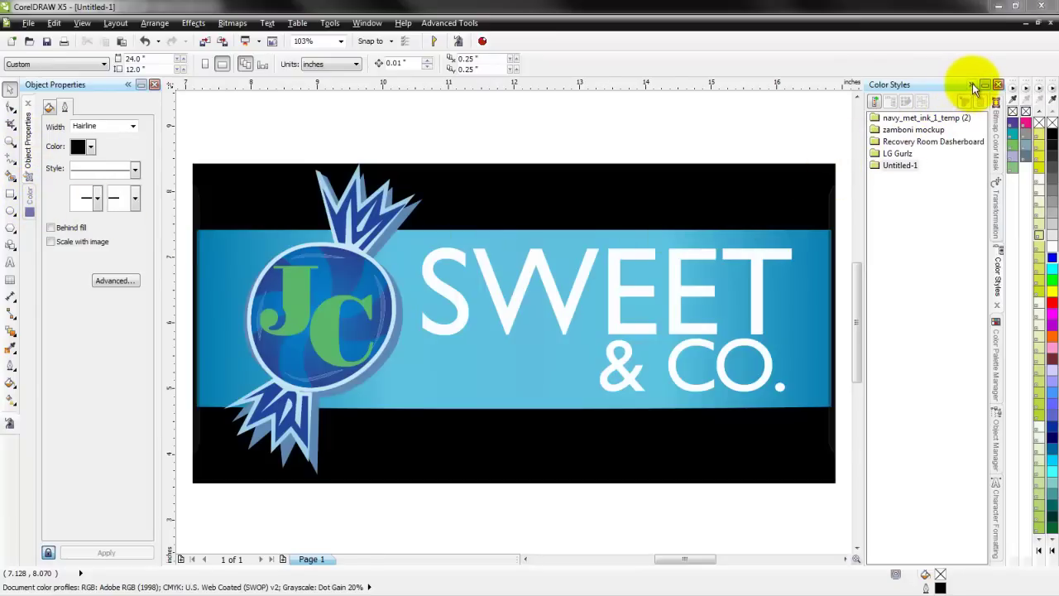
Collapse the Color Styles and Object Properties dockers, then dock the colour palette at the bottom and float it
left_click(973, 86)
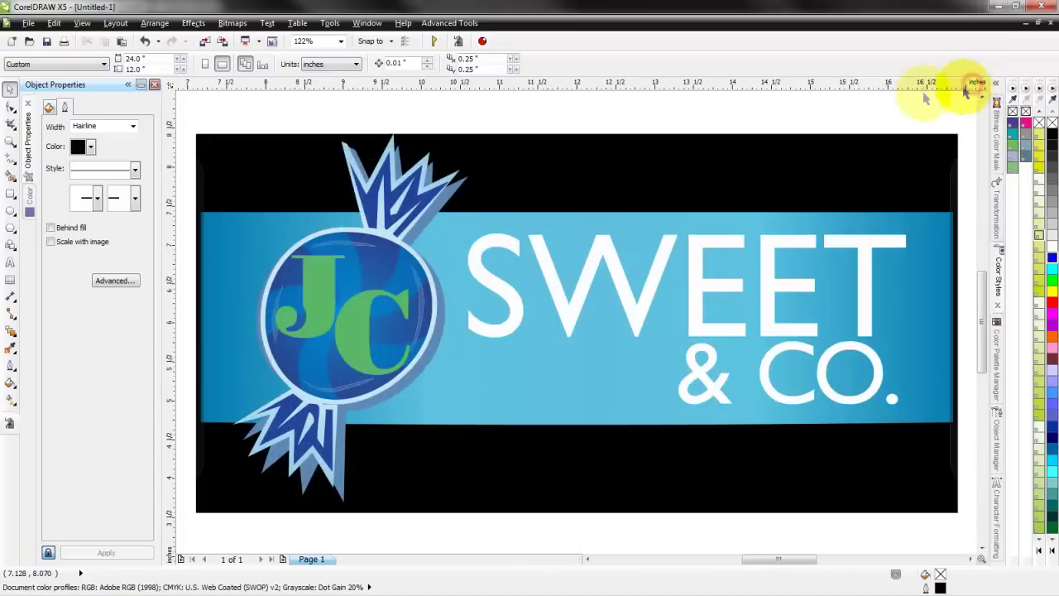
left_click(130, 85)
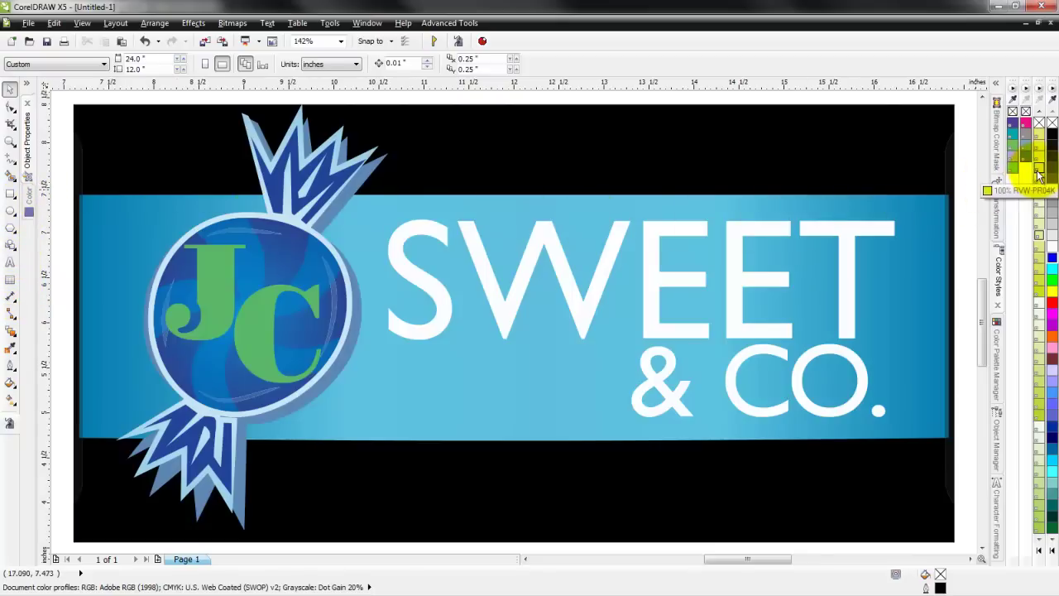
left_click(1048, 80)
left_click_drag(1047, 80, 342, 572)
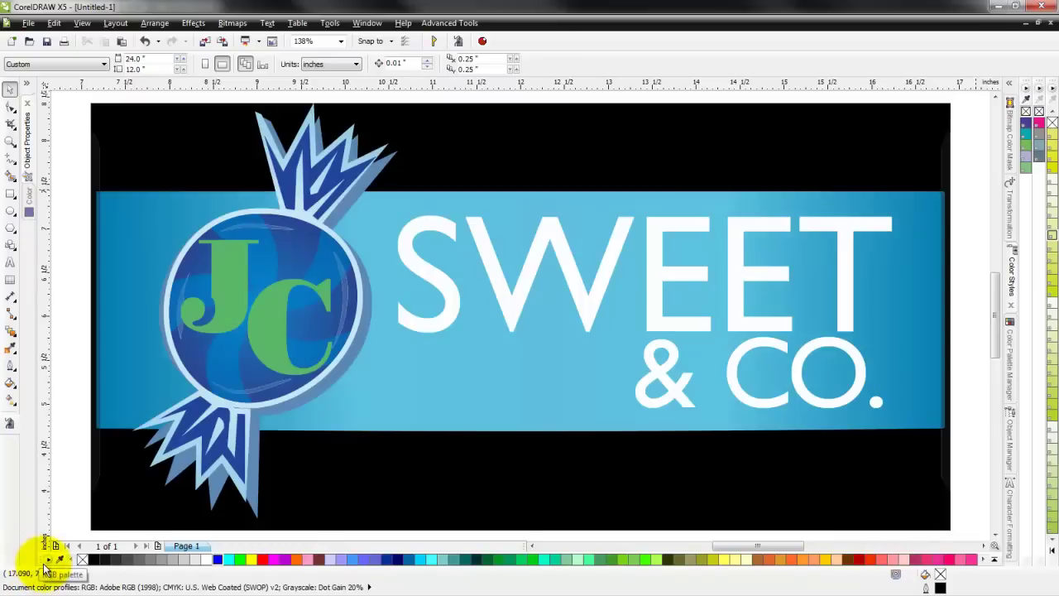
mouse_move(41, 562)
left_mouse_down()
mouse_move(150, 456)
mouse_move(588, 289)
mouse_move(1054, 288)
left_mouse_up()
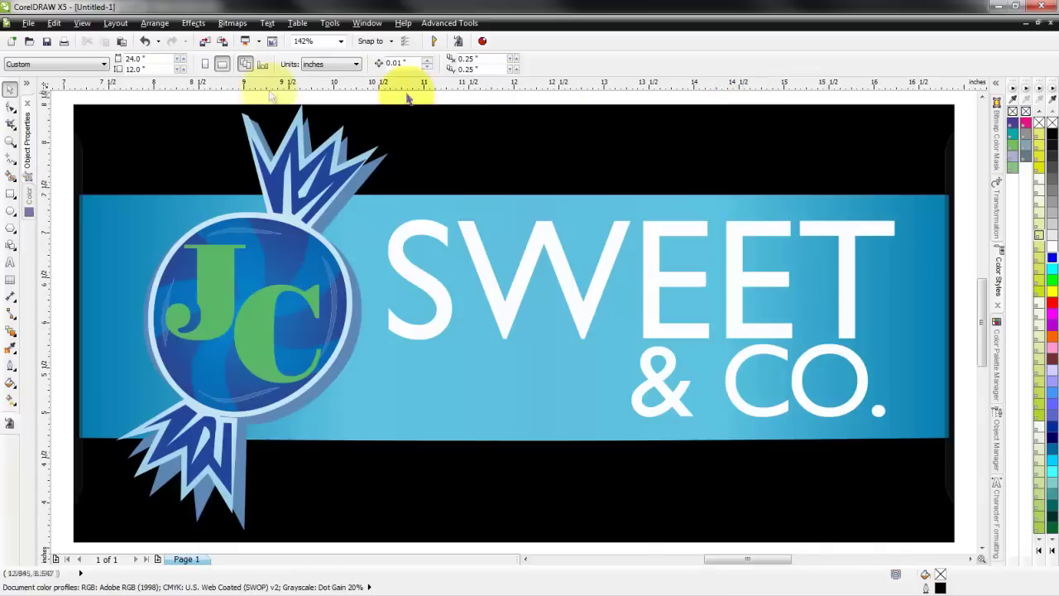
Switch between the Object Properties and Color dockers, then bring up the Window > Dockers list
left_click(25, 87)
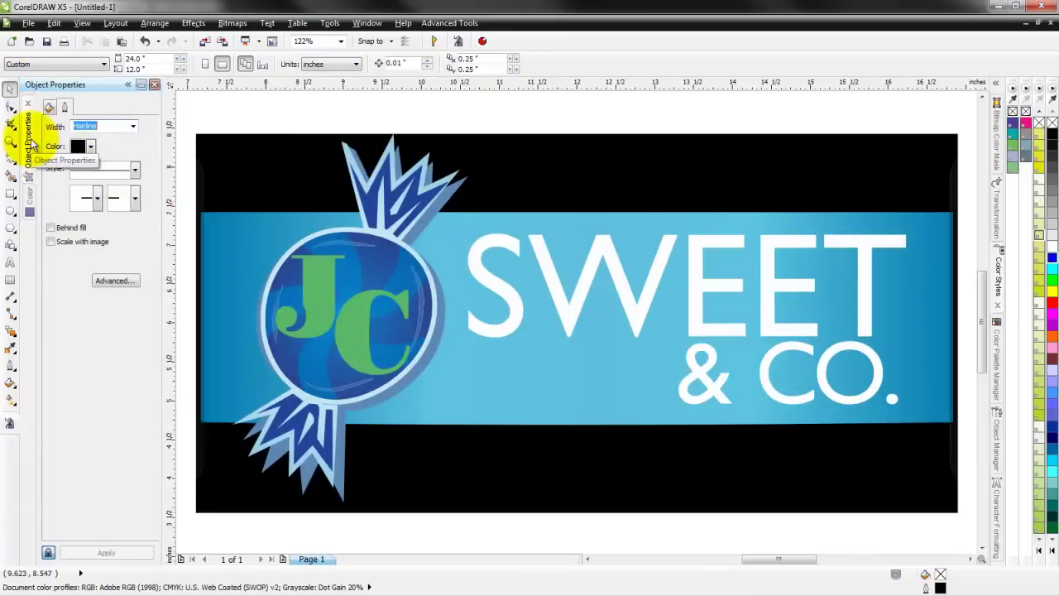
left_click(28, 197)
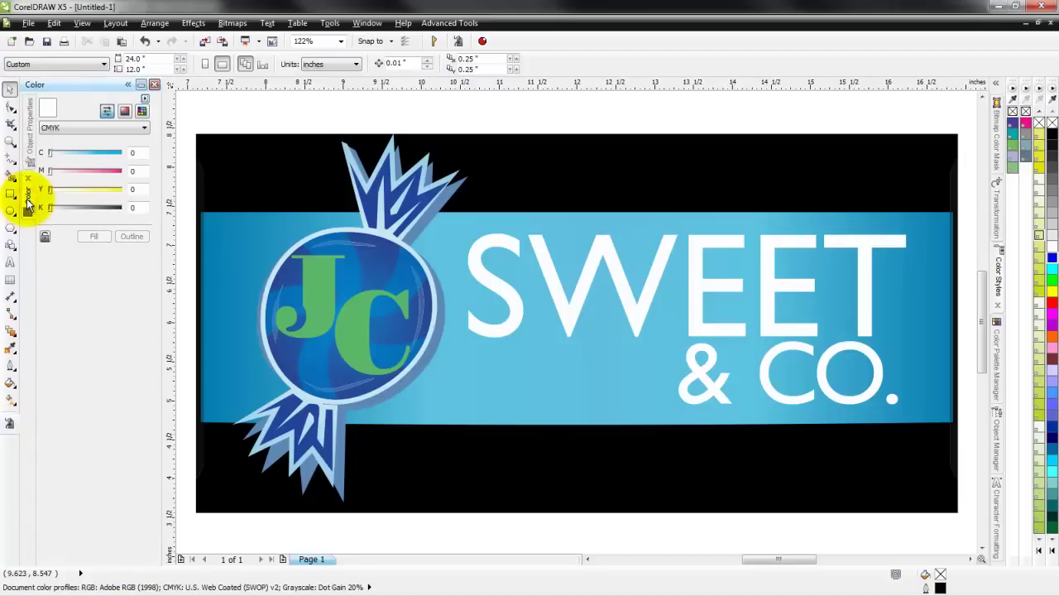
left_click(31, 136)
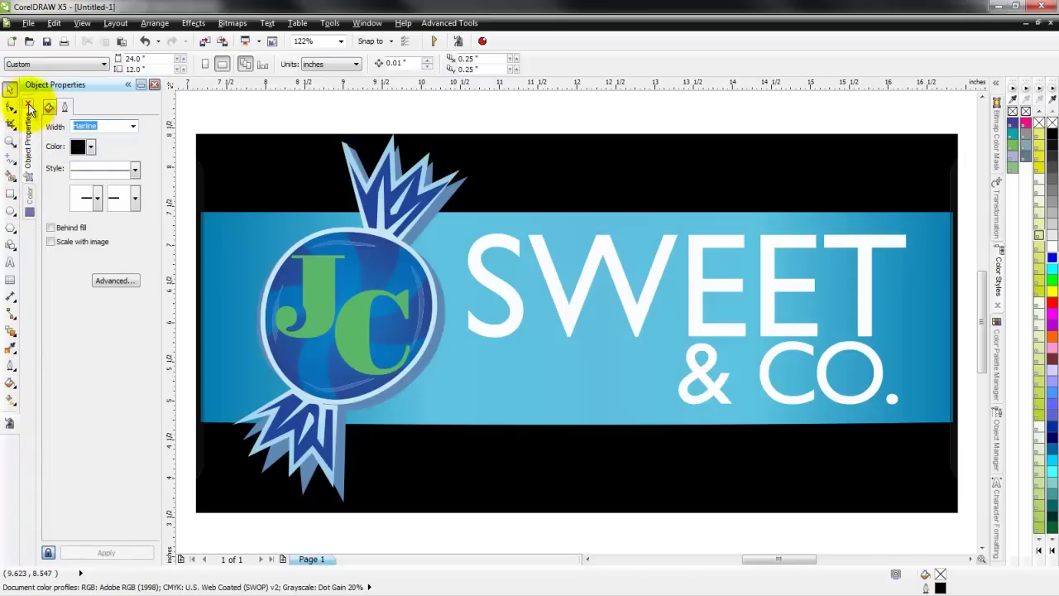
left_click(29, 108)
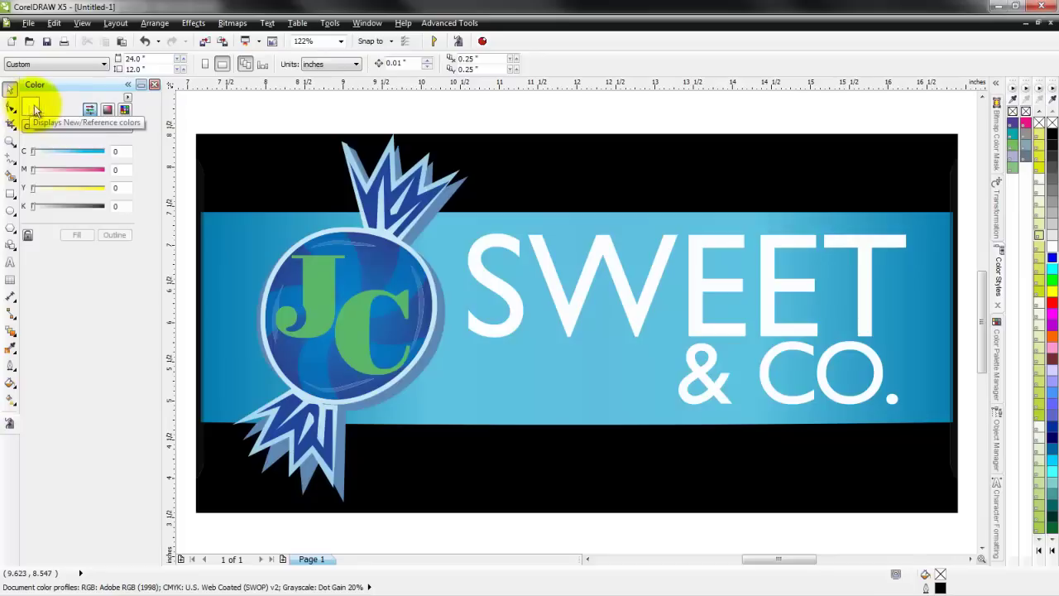
left_click(367, 23)
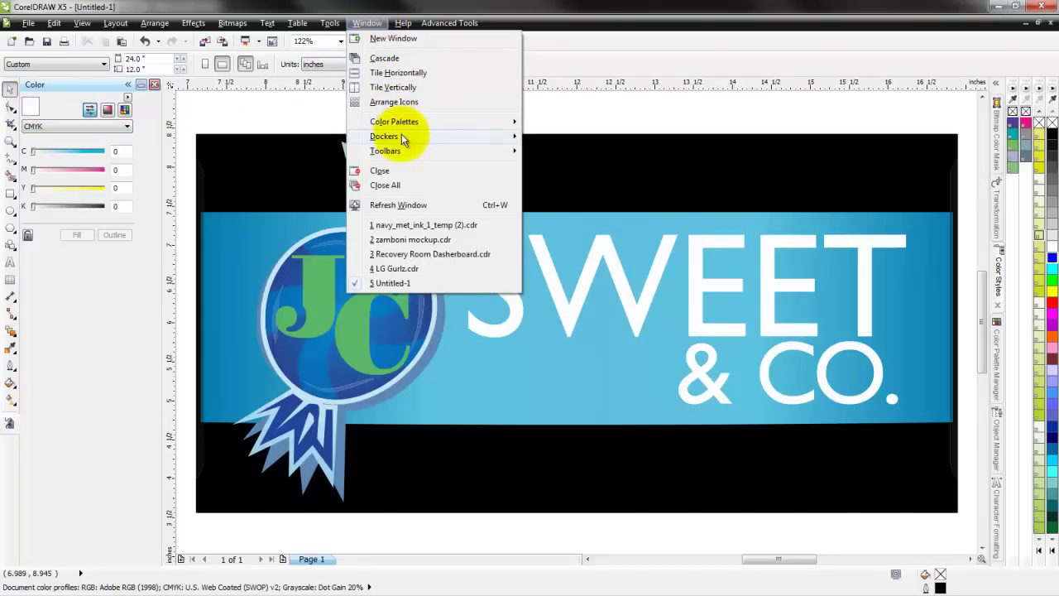
mouse_move(401, 136)
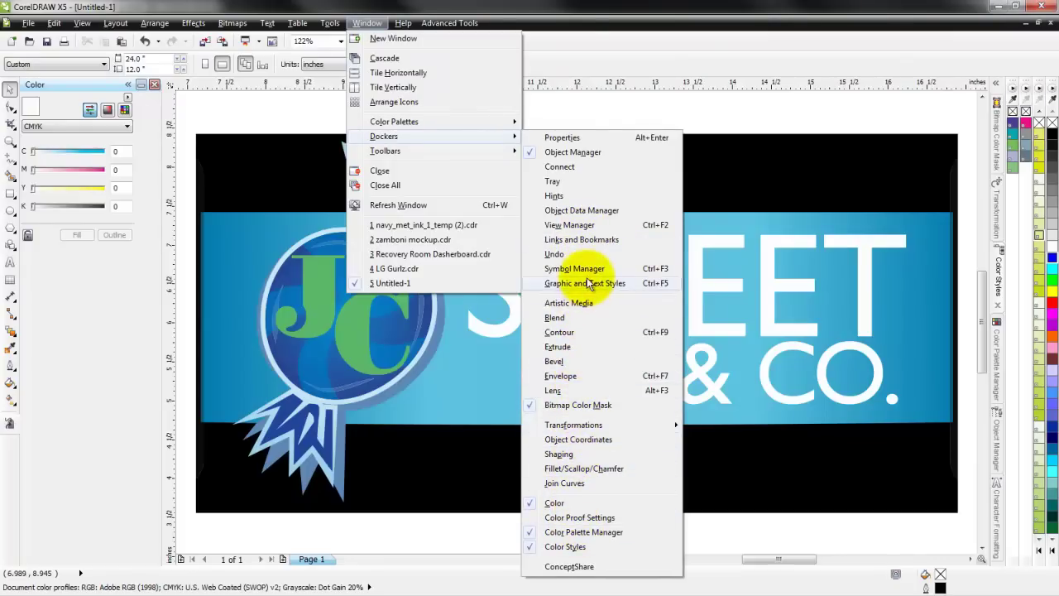
Open Object Properties from Dockers, float it, then group it with the Color docker on the left
left_click(584, 141)
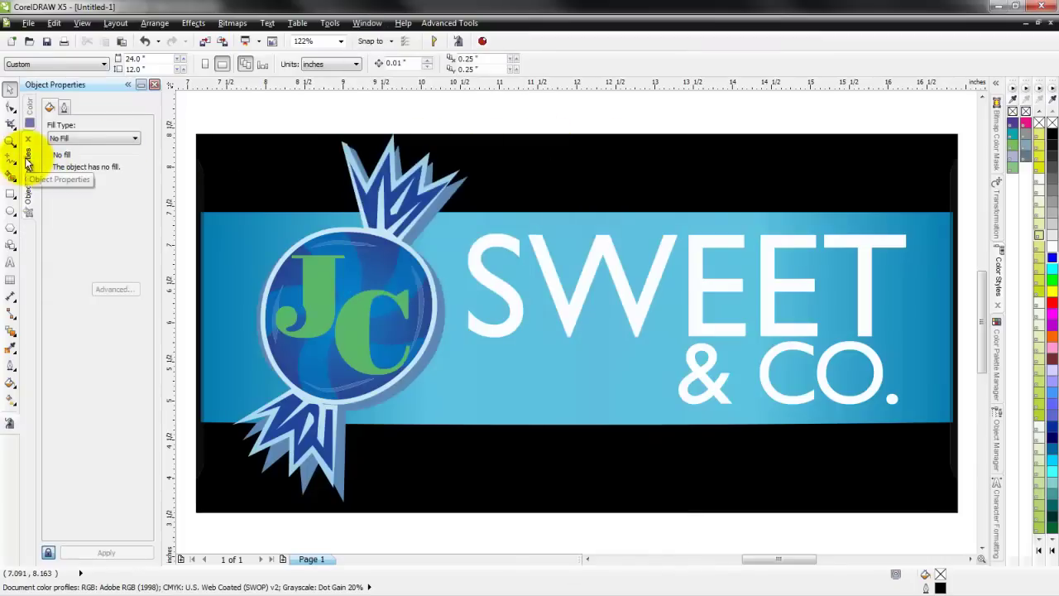
left_click_drag(78, 177, 450, 173)
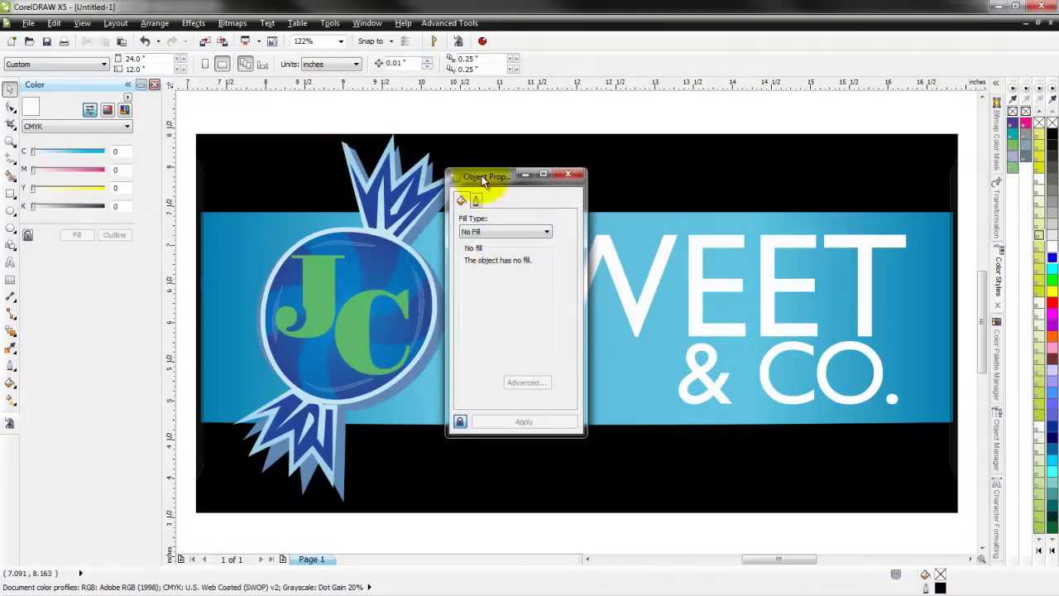
left_click_drag(480, 179, 984, 170)
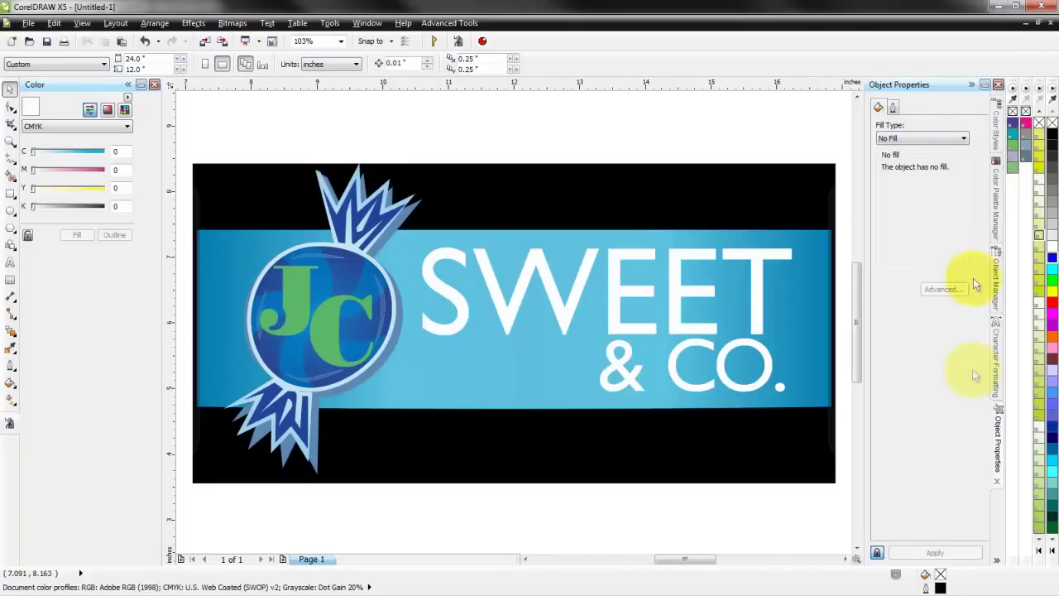
left_click_drag(991, 447, 48, 263)
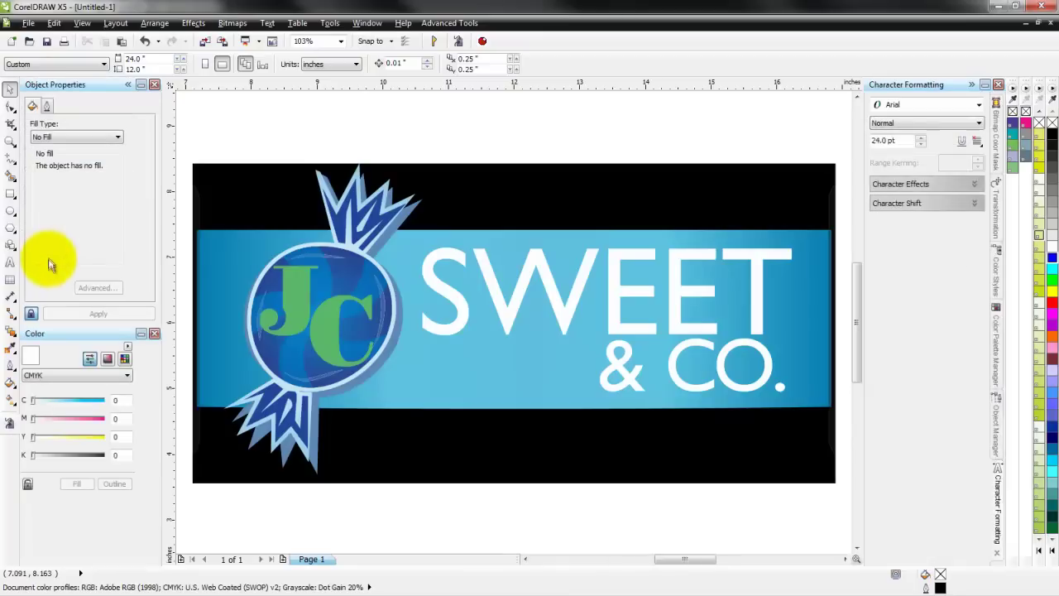
left_click_drag(83, 84, 70, 314)
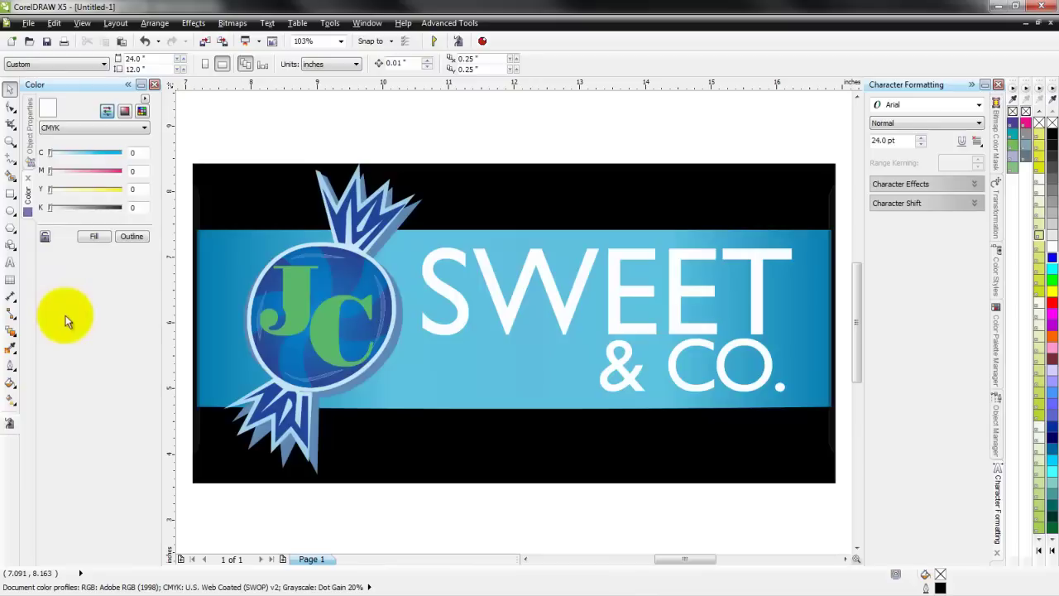
left_click(31, 139)
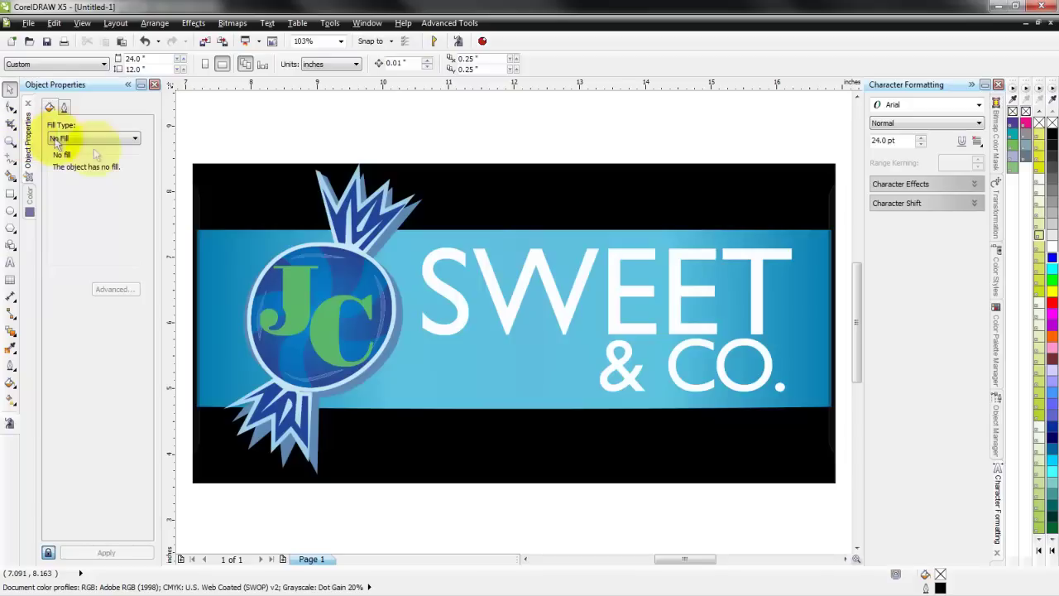
Select the JC lettering and confirm its green uniform fill
left_click(298, 294)
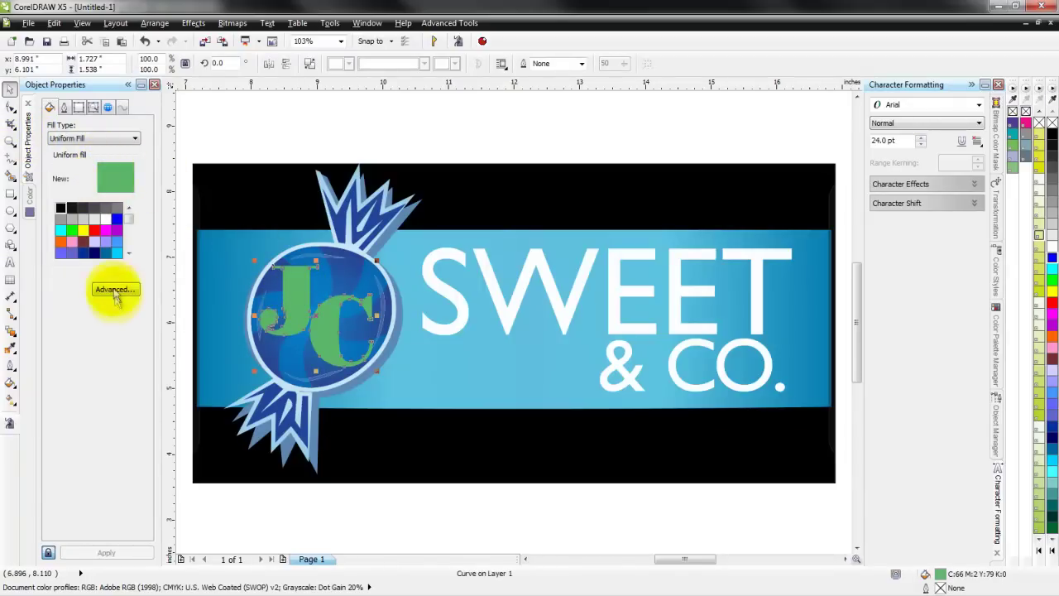
left_click(134, 141)
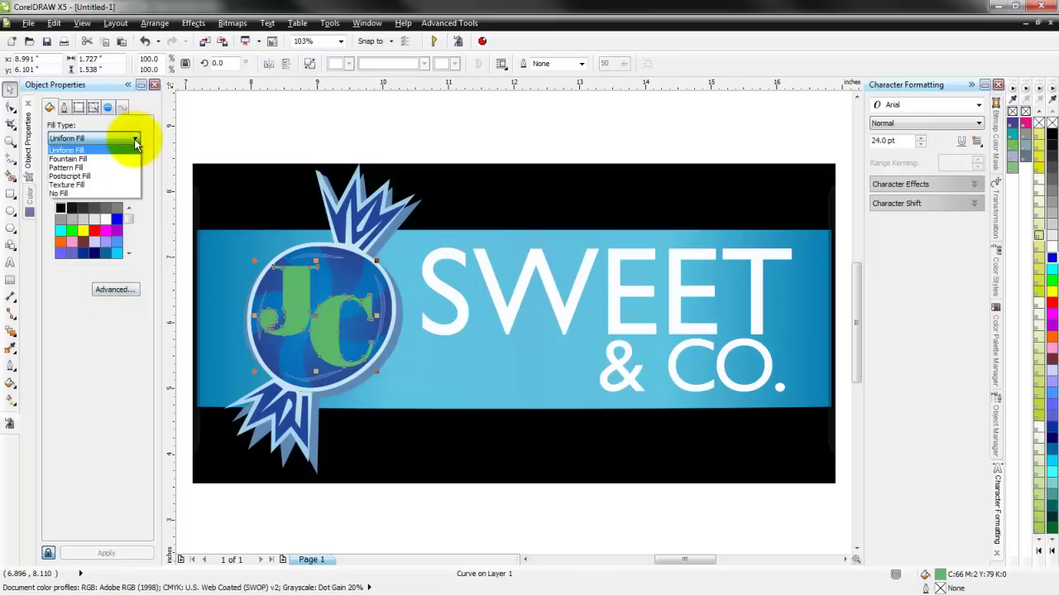
left_click(64, 110)
Give the JC lettering a 1.0 mm outline, kept in front of the fill
left_click(66, 110)
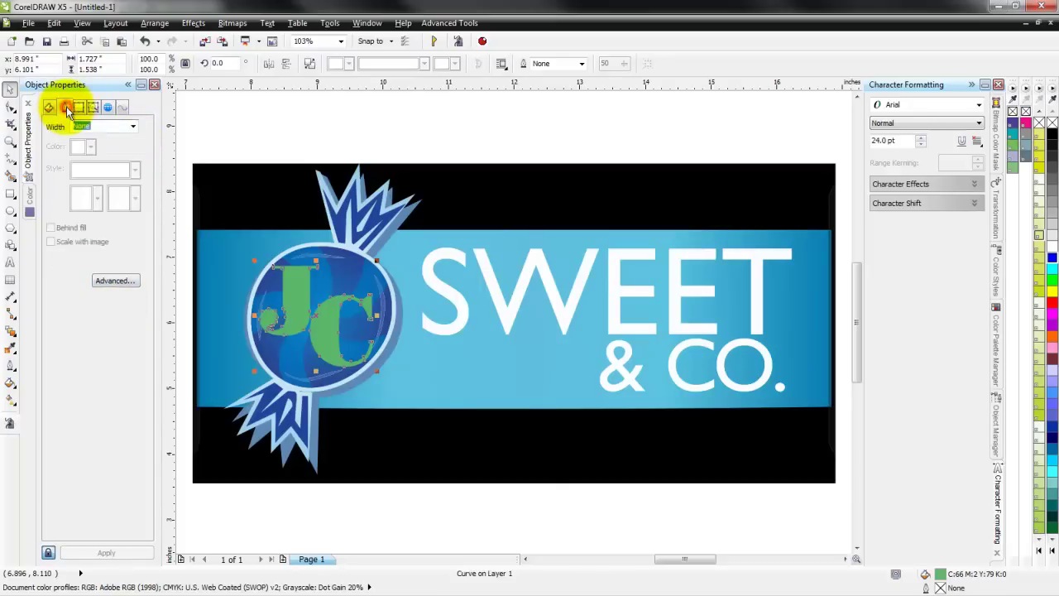
left_click(133, 129)
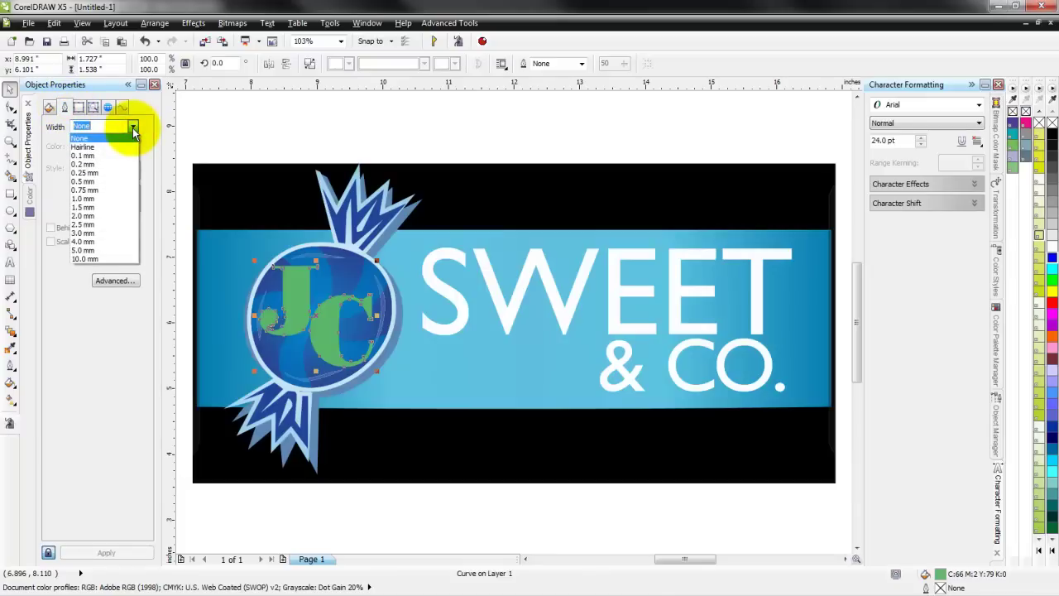
left_click(109, 199)
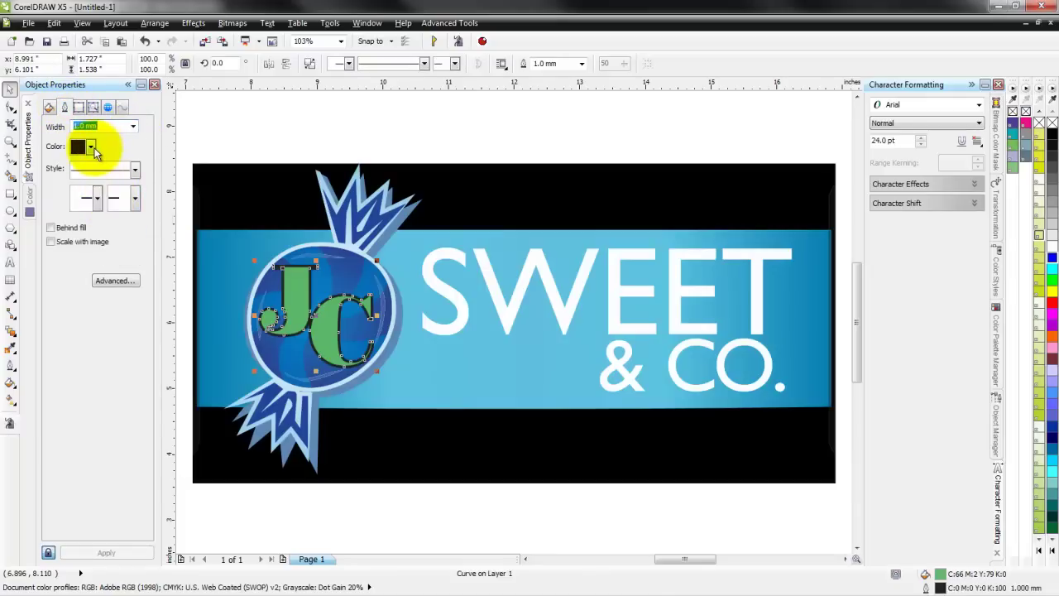
left_click(83, 230)
left_click(68, 228)
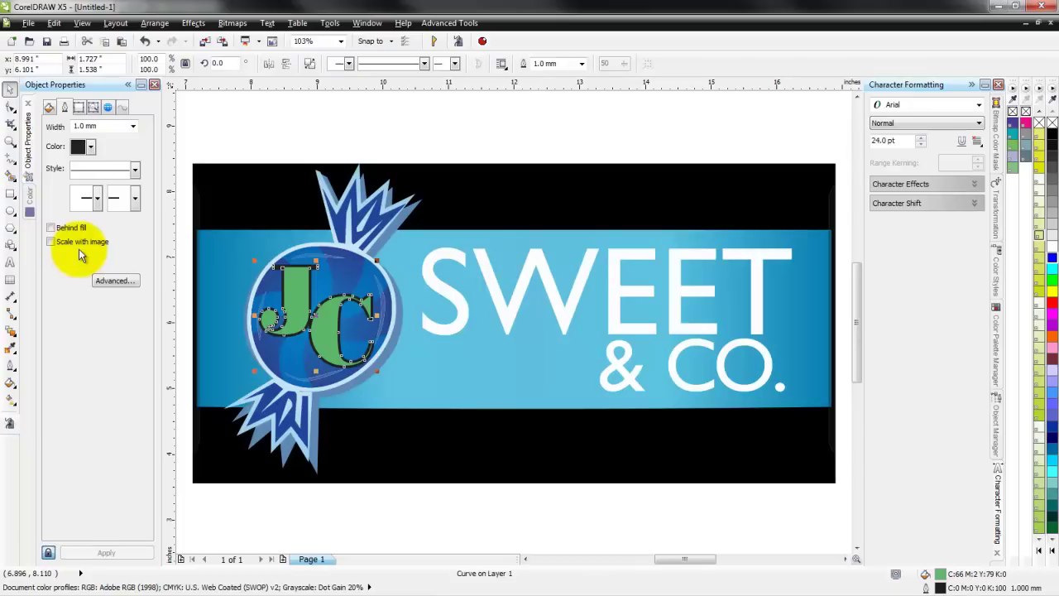
left_click(10, 368)
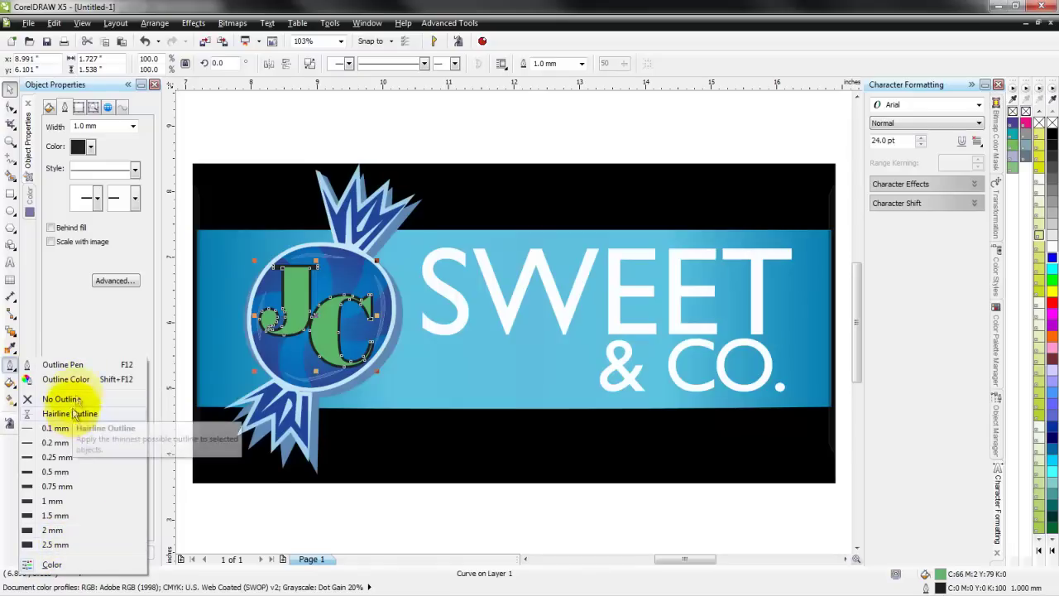
left_click(56, 318)
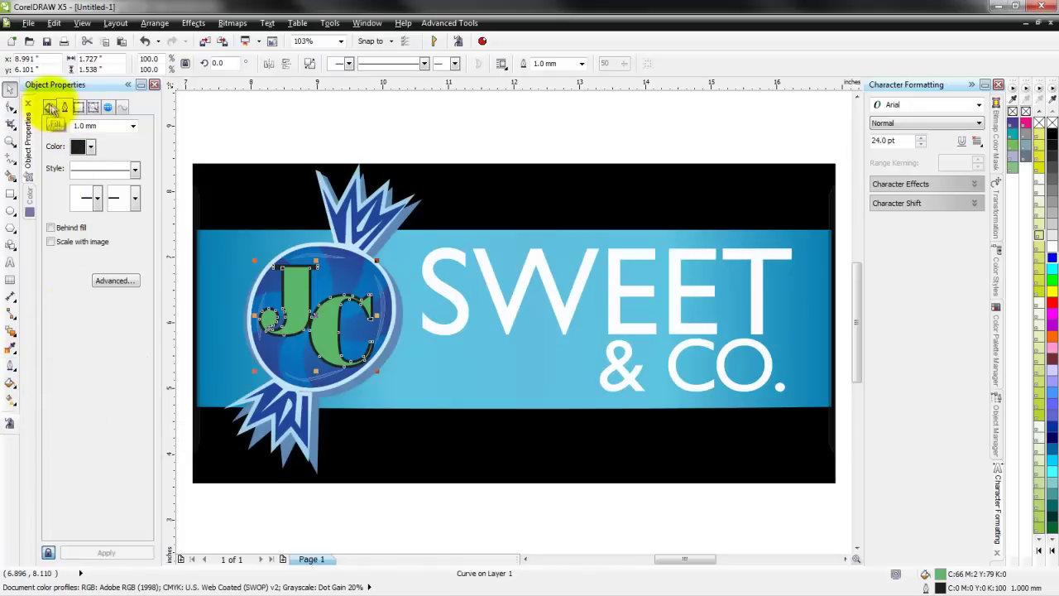
Review the curve's summary, size, link and node details, then return to its fill settings
left_click(77, 107)
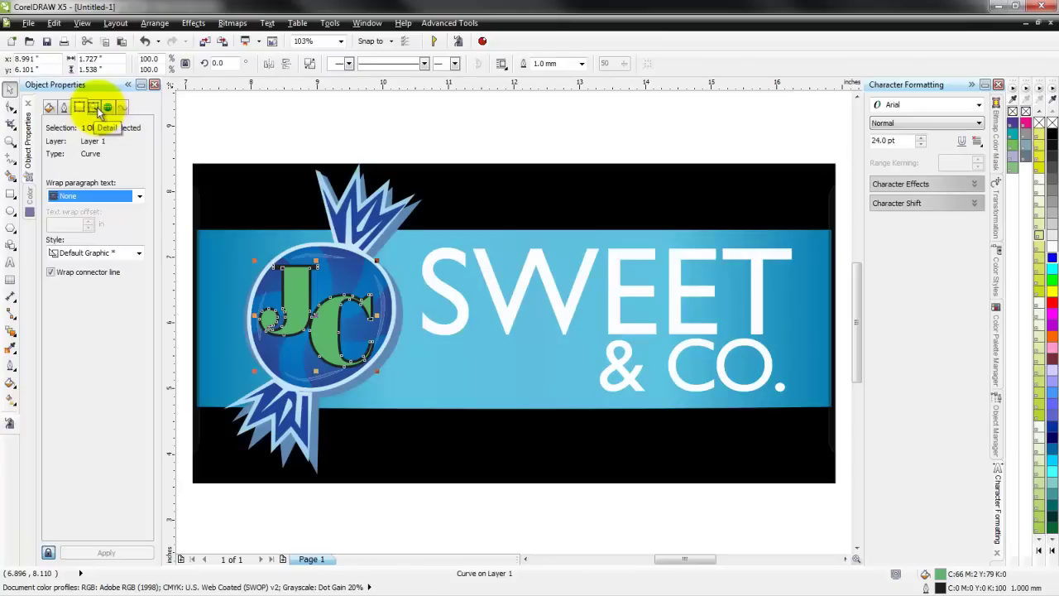
left_click(96, 108)
left_click(108, 108)
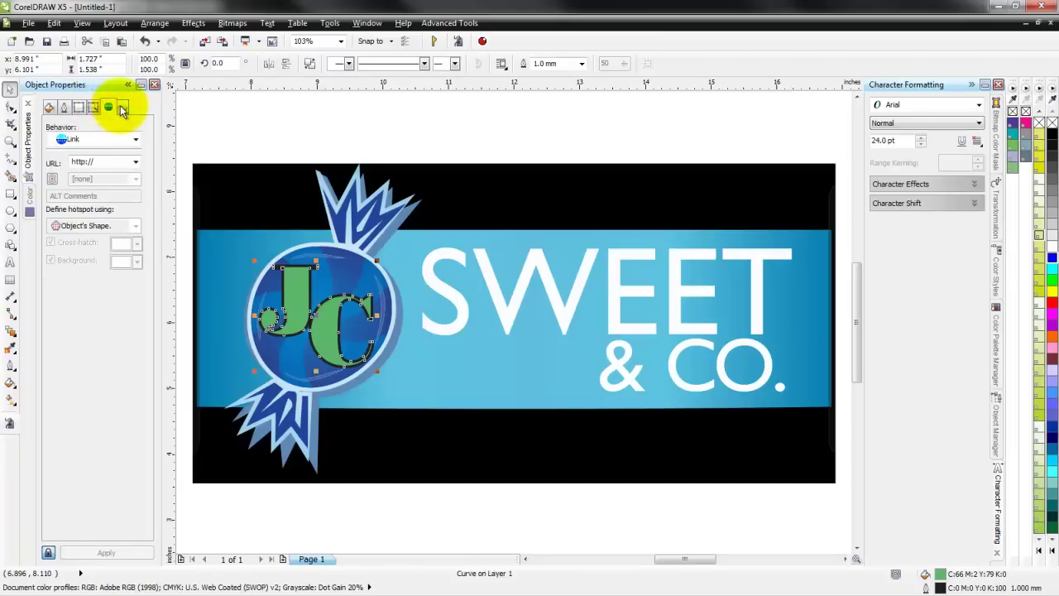
left_click(123, 109)
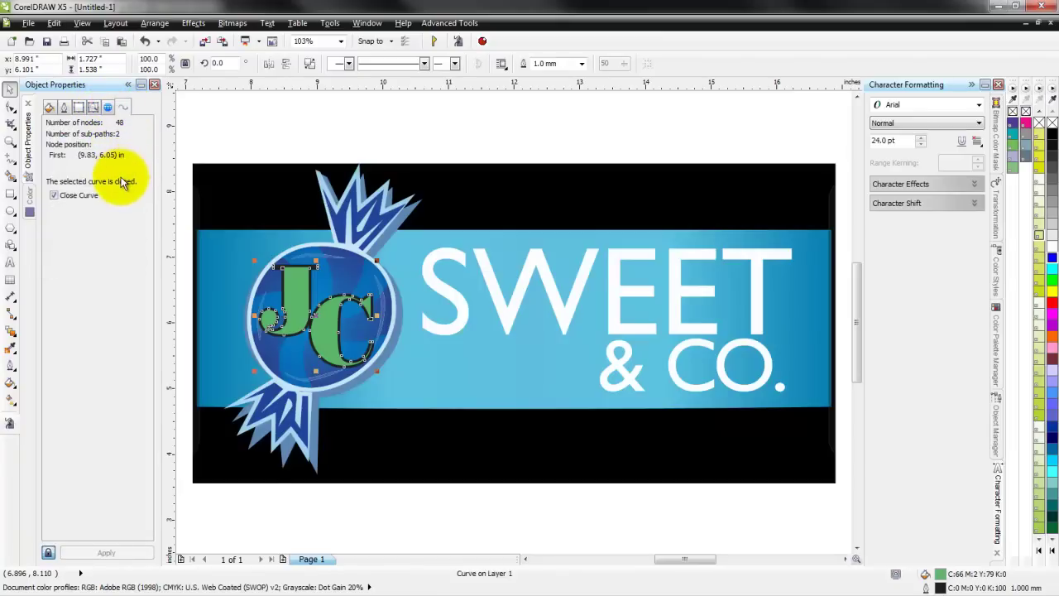
left_click(50, 108)
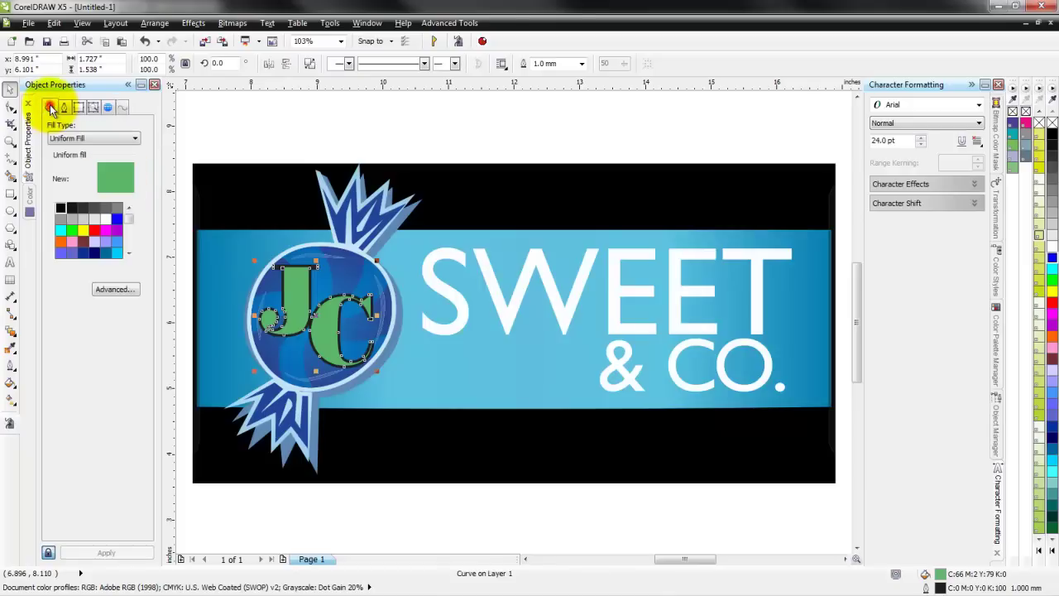
Switch the Color docker to palette swatches using the Roland Color System Library
left_click(30, 205)
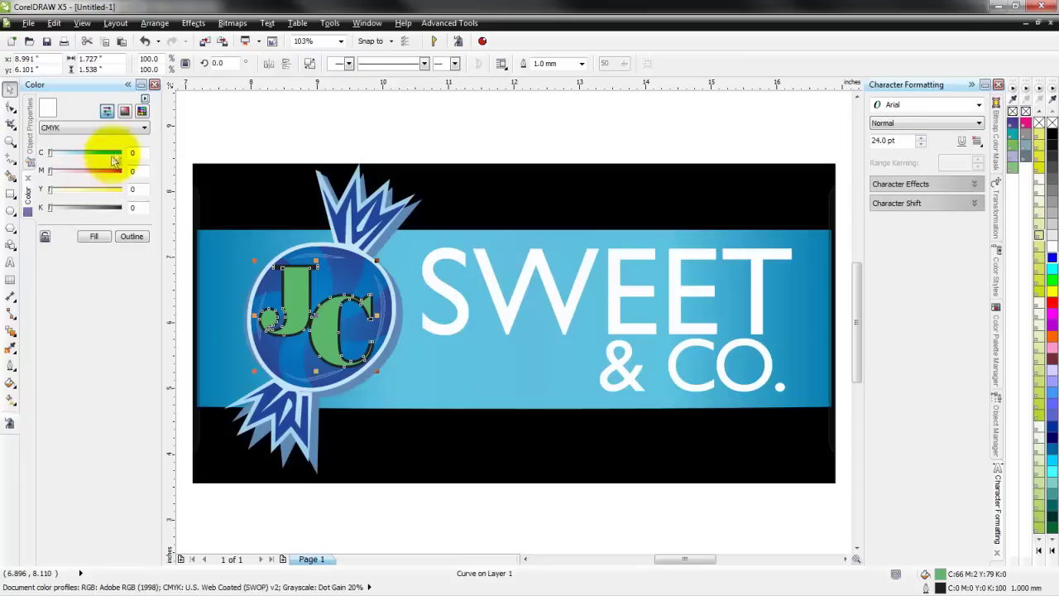
left_click(143, 112)
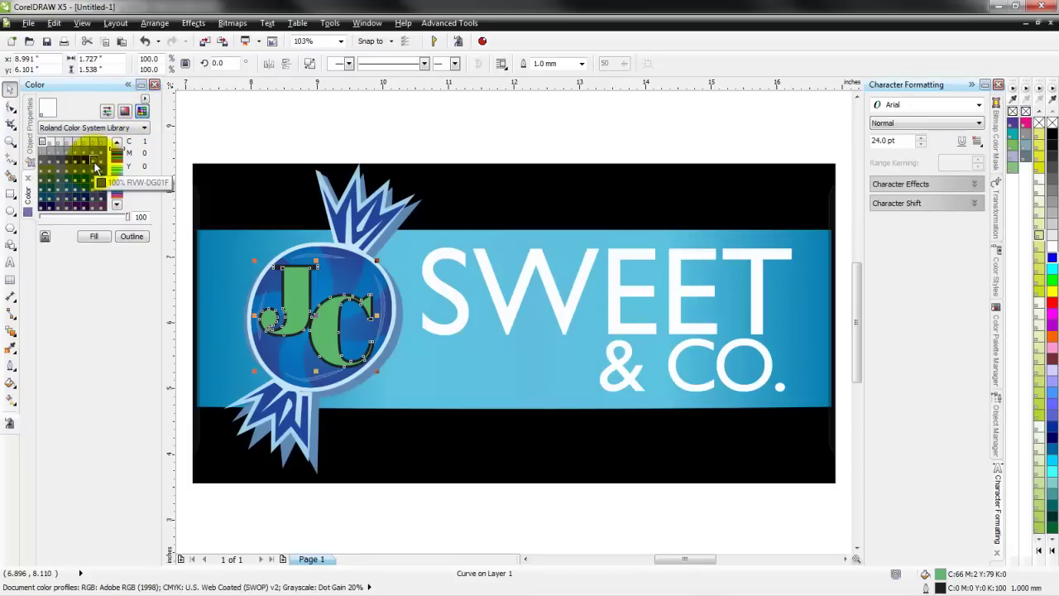
left_click(144, 128)
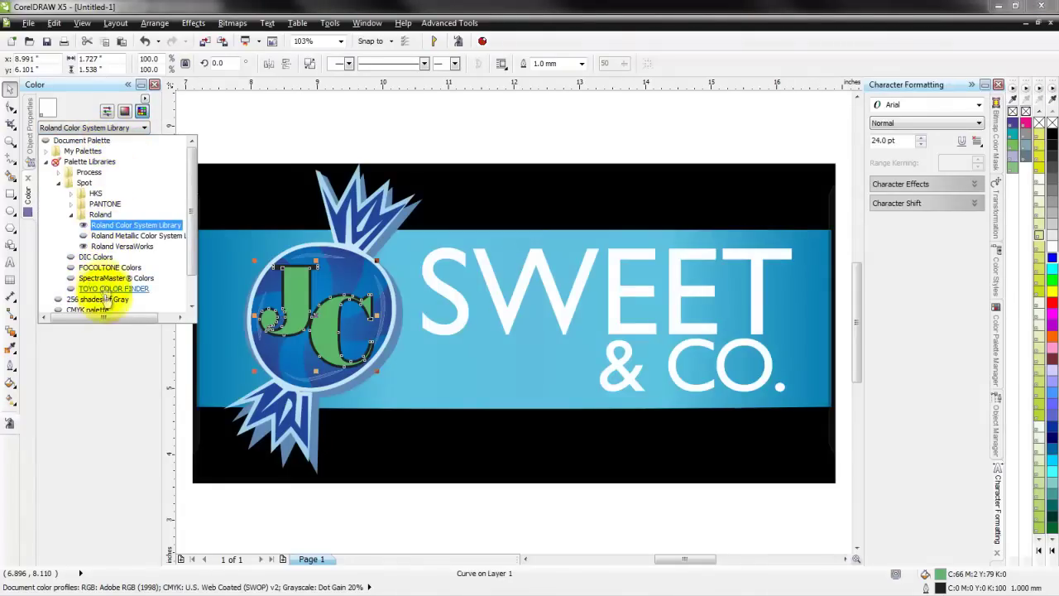
left_click(121, 128)
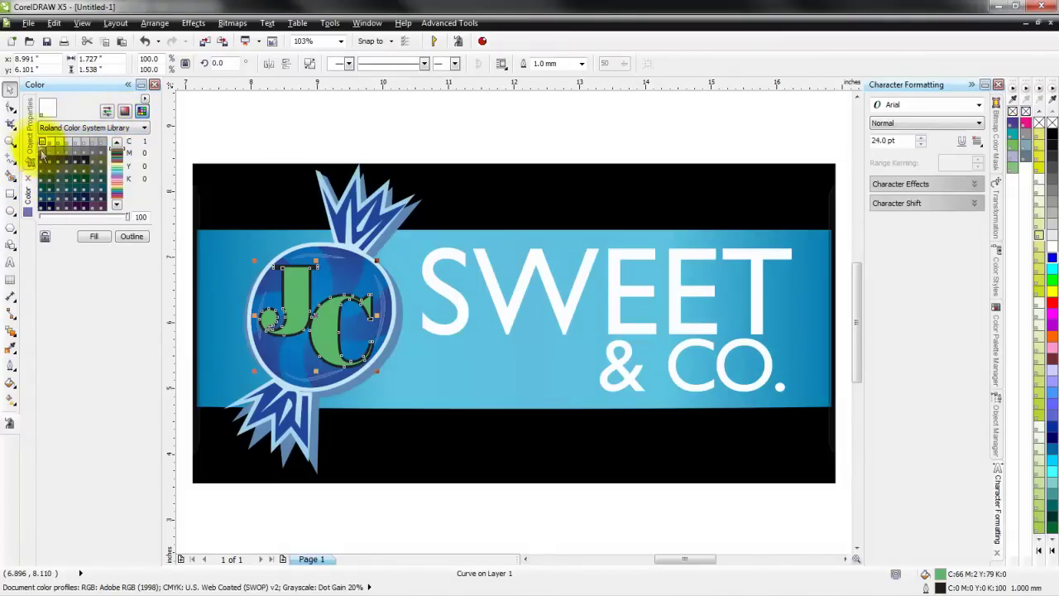
Set the JC letters' outline width to None in Object Properties
left_click(29, 128)
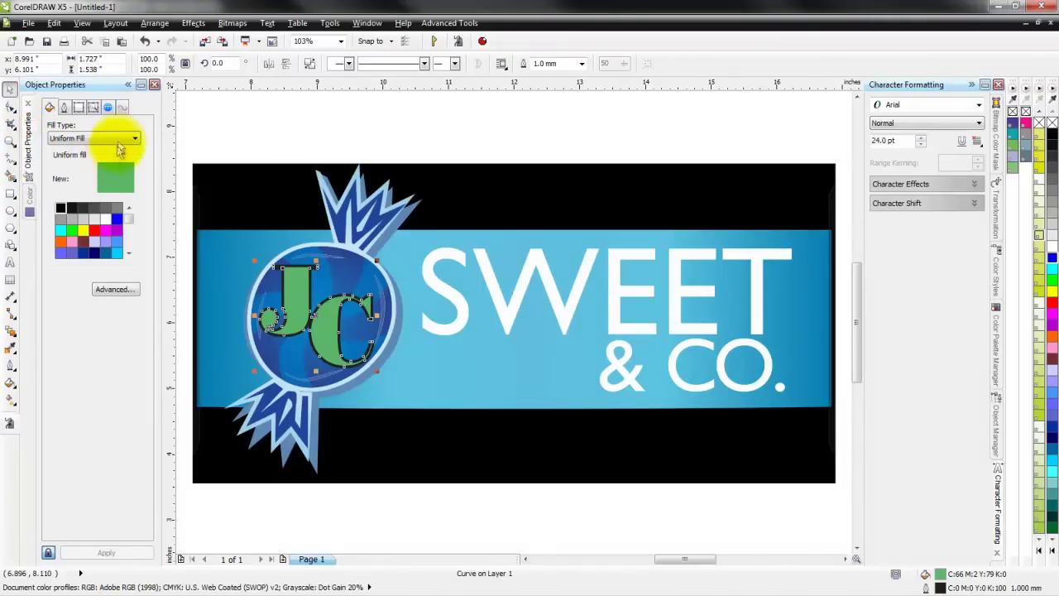
left_click(64, 108)
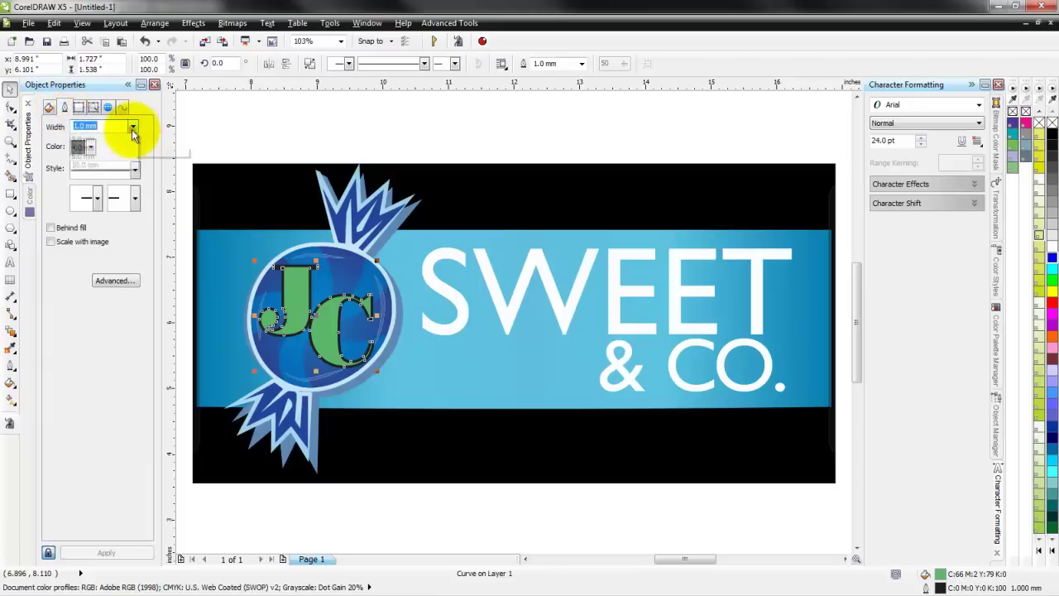
left_click(132, 127)
left_click(123, 139)
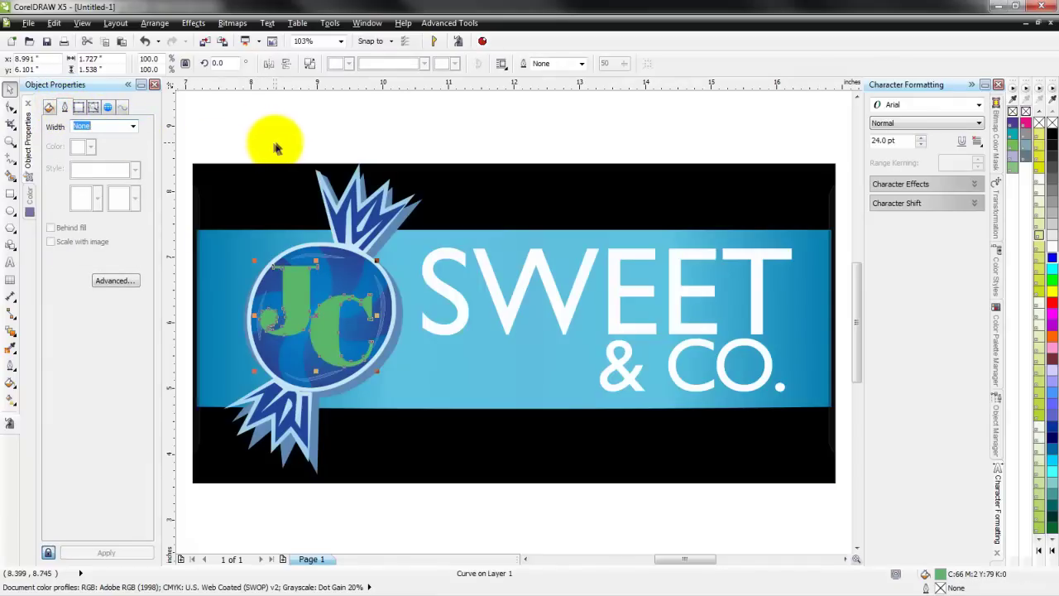
Show the Transformation docker, then the Color Palette Manager with its palette libraries
left_click(996, 217)
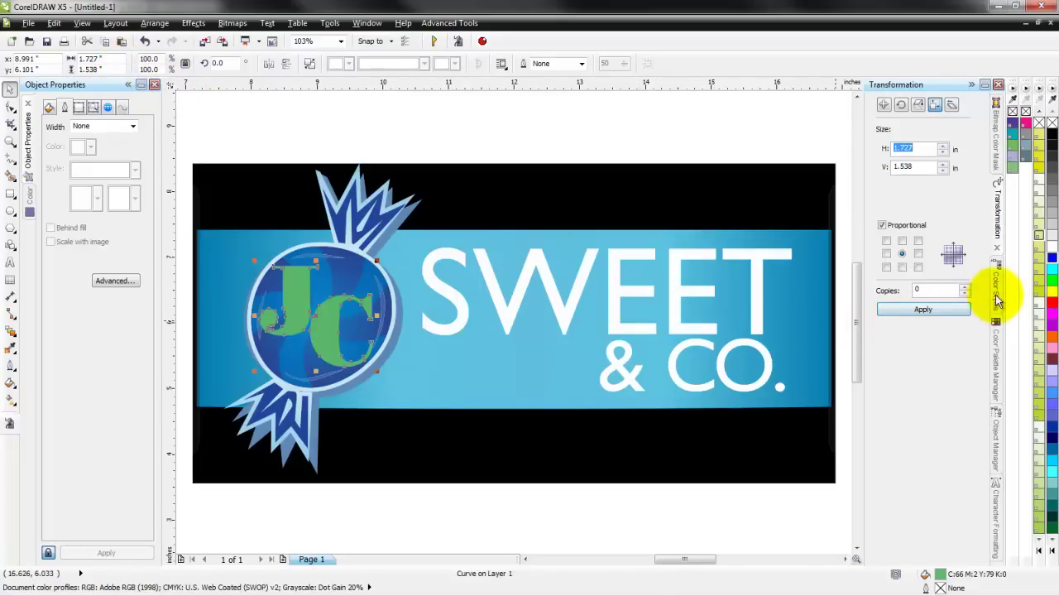
left_click(997, 377)
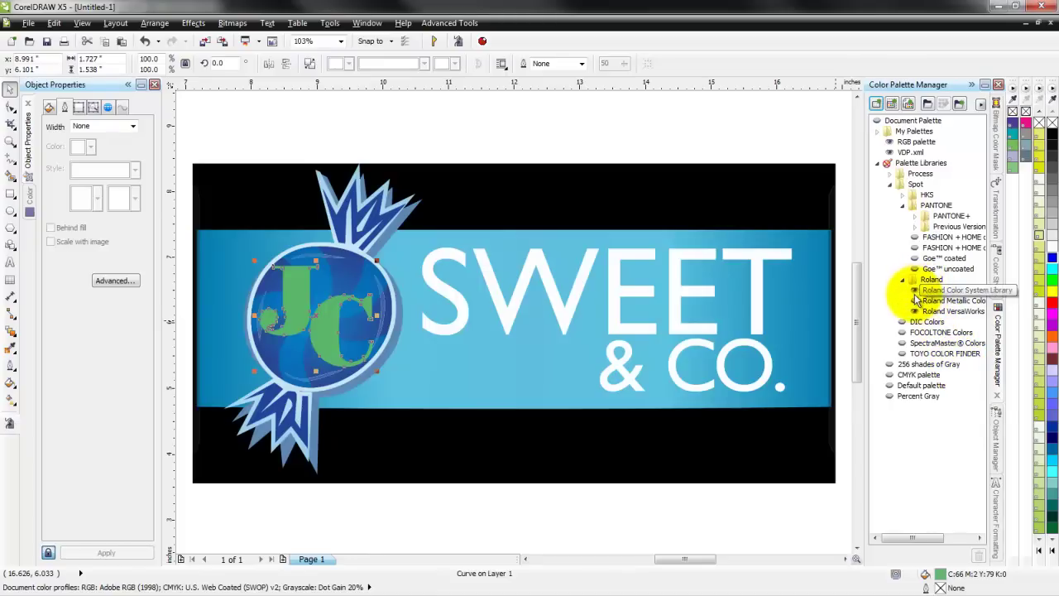
Display the Roland Color System Library palette as a column beside the default palette
left_click(913, 291)
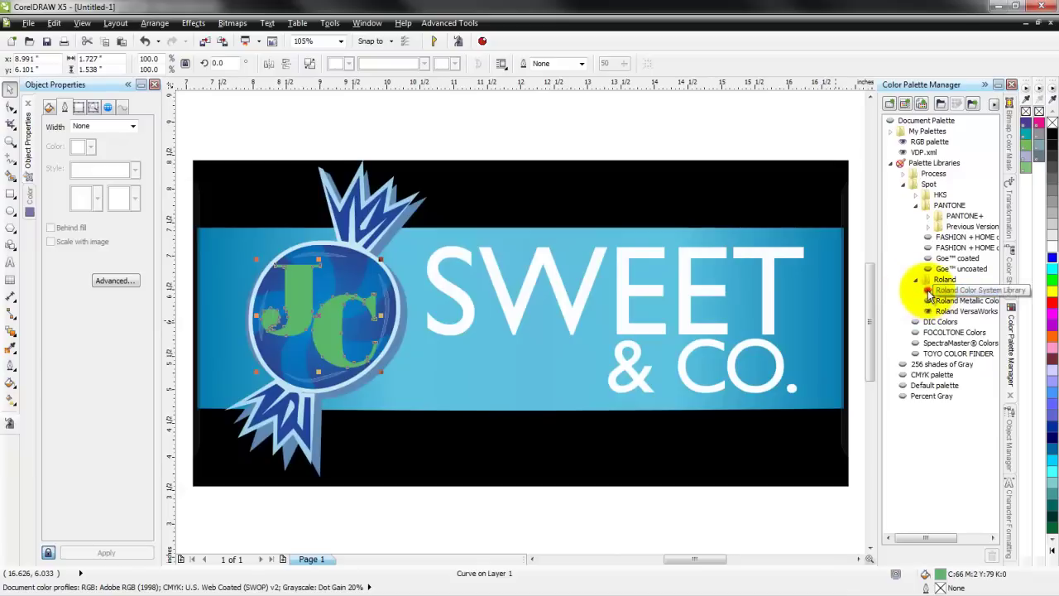
left_click(927, 291)
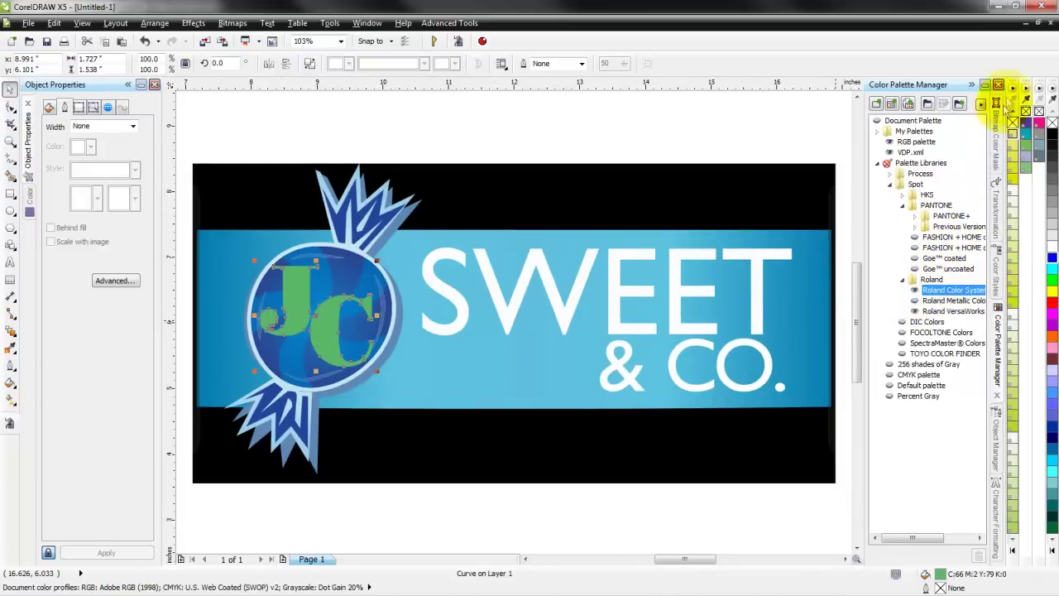
left_click_drag(1011, 88, 1032, 93)
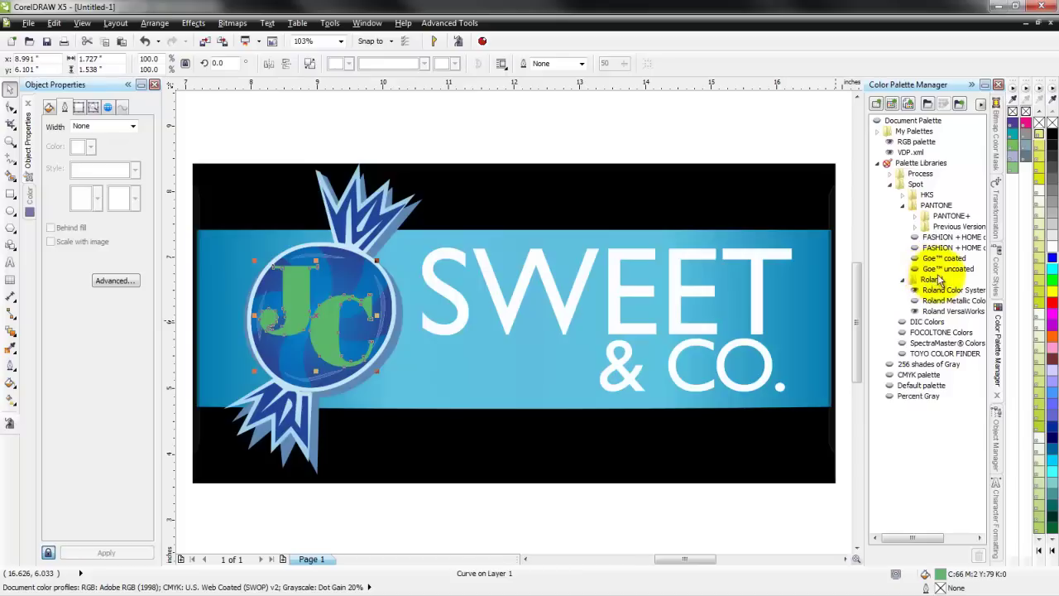
Show the Object Manager's layer tree for Page 1 and the master page
left_click(998, 439)
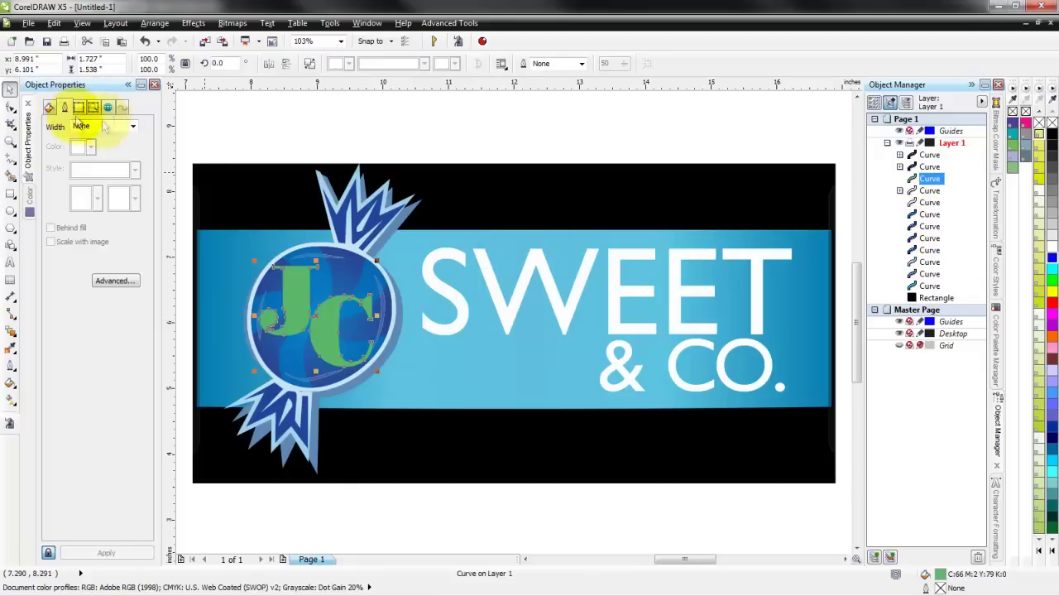
left_click(133, 127)
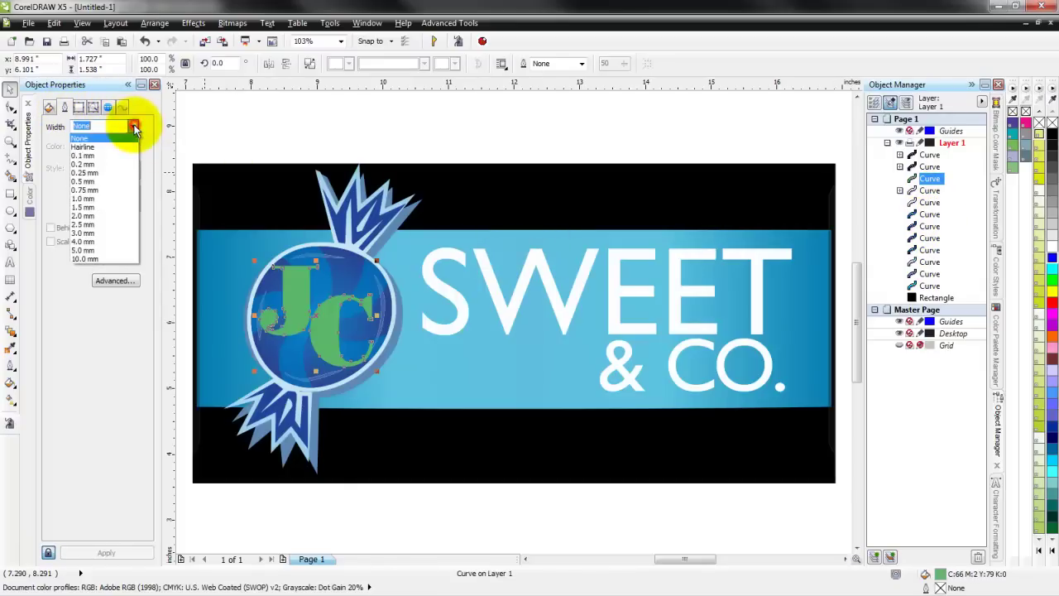
left_click(104, 200)
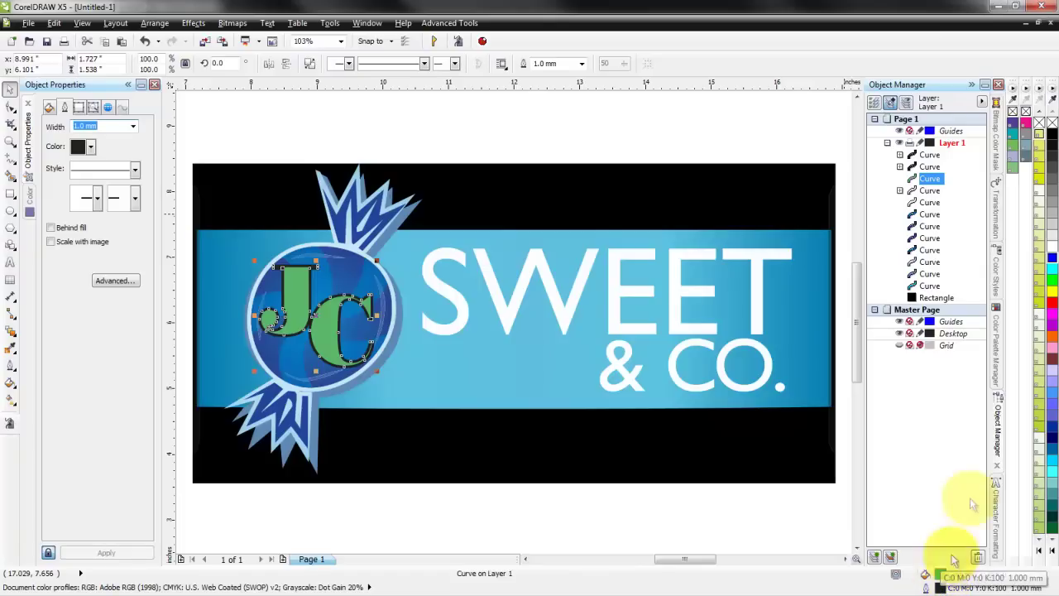
right_click(932, 181)
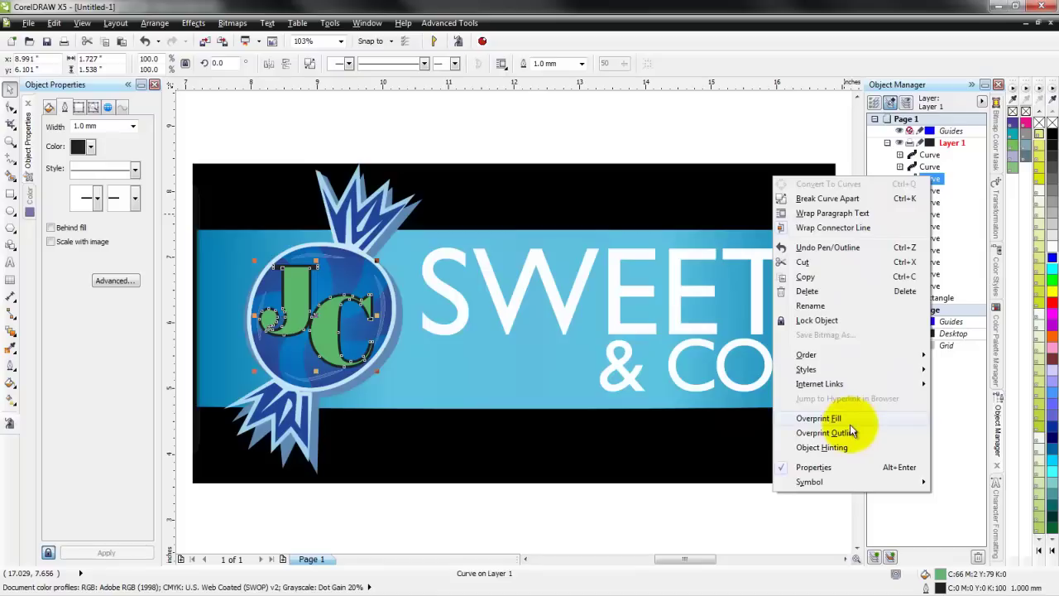
left_click(831, 152)
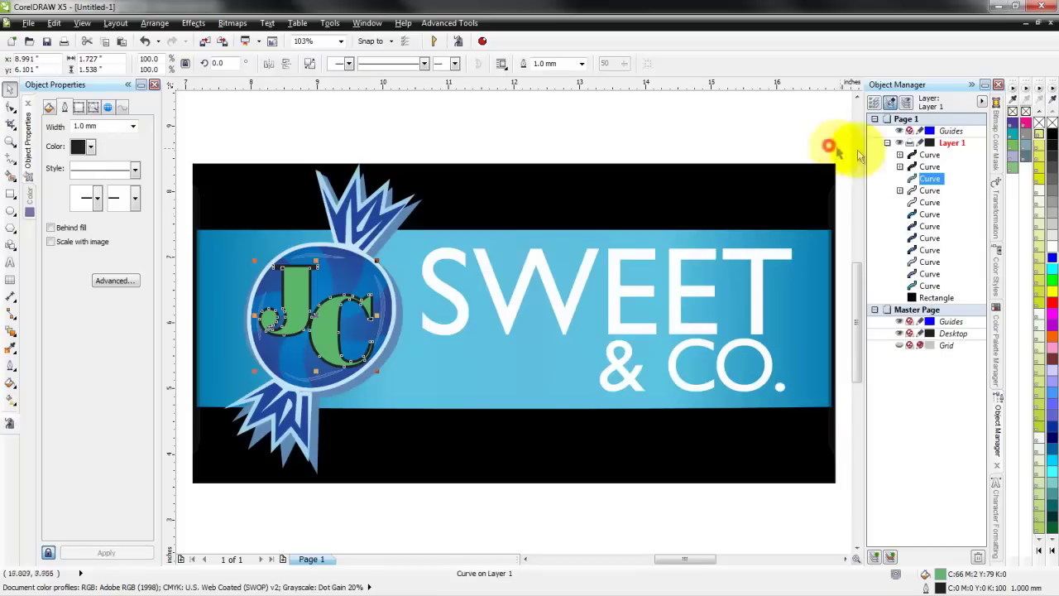
left_click(131, 127)
left_click(128, 137)
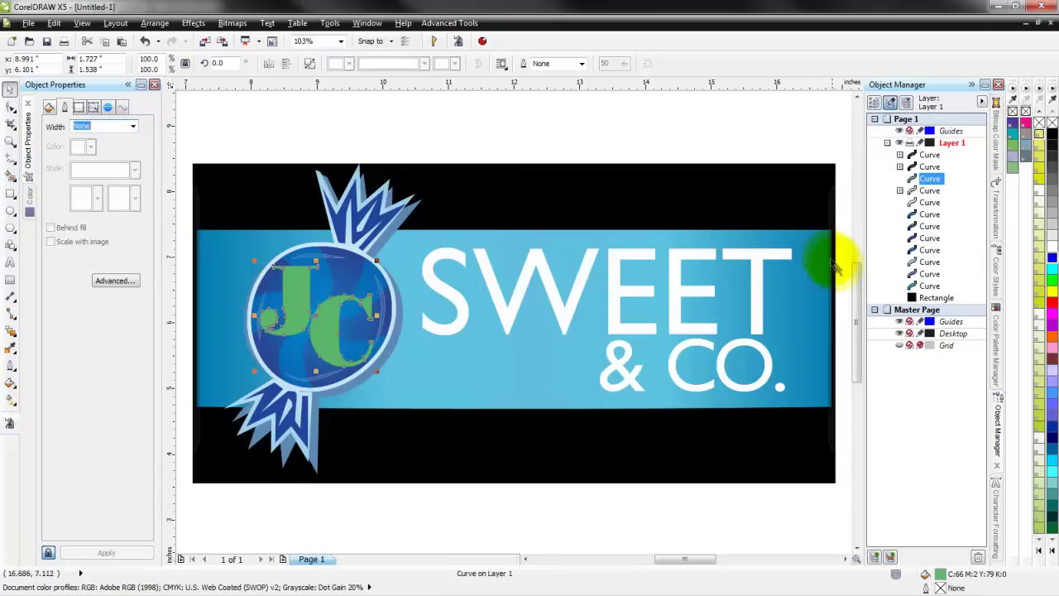
Switch from Character Formatting to the Color Styles docker and deselect the JC letters
left_click(998, 509)
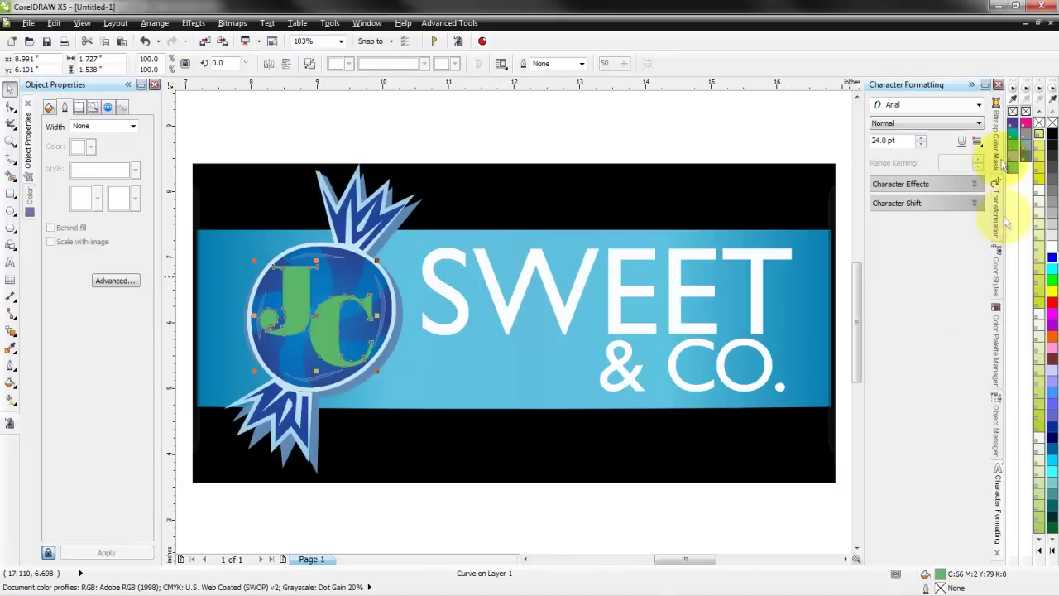
left_click(998, 280)
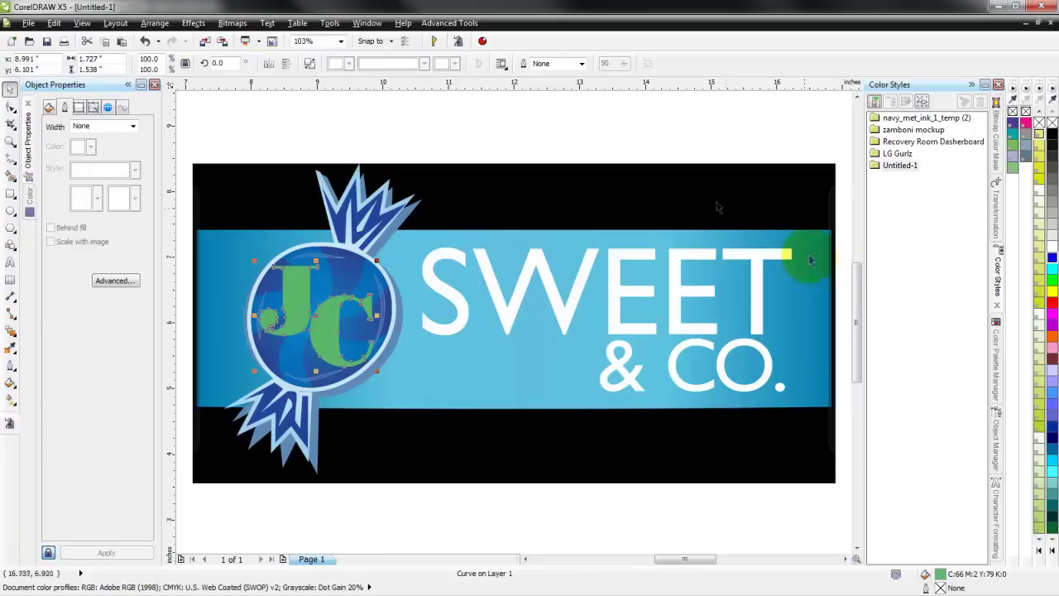
left_click(632, 128)
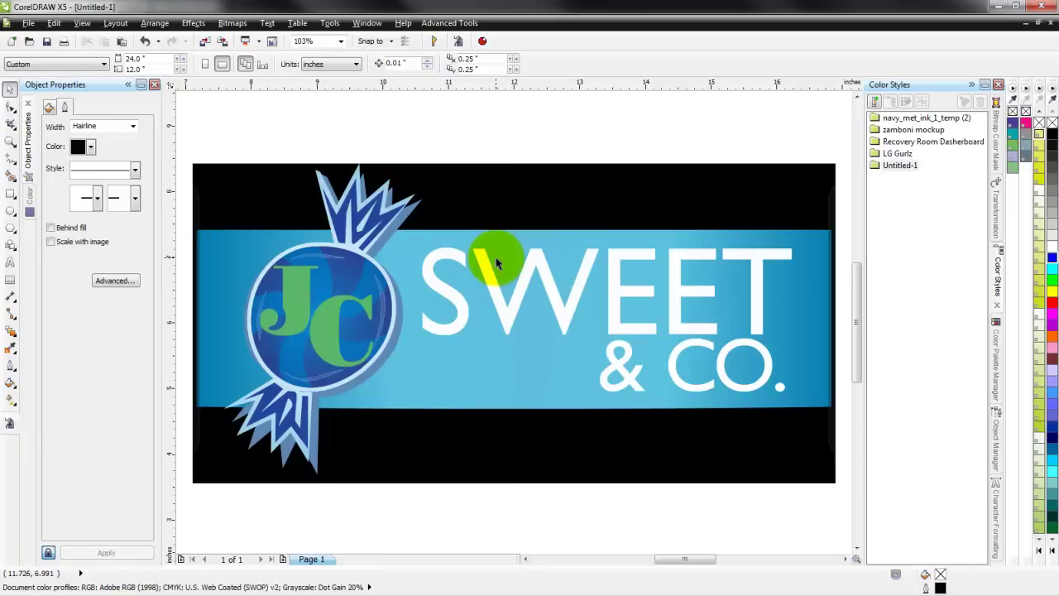
Create color styles from all logo objects, then open the black C:0 M:0 Y:0 K:100 style for editing
key("ctrl+a")
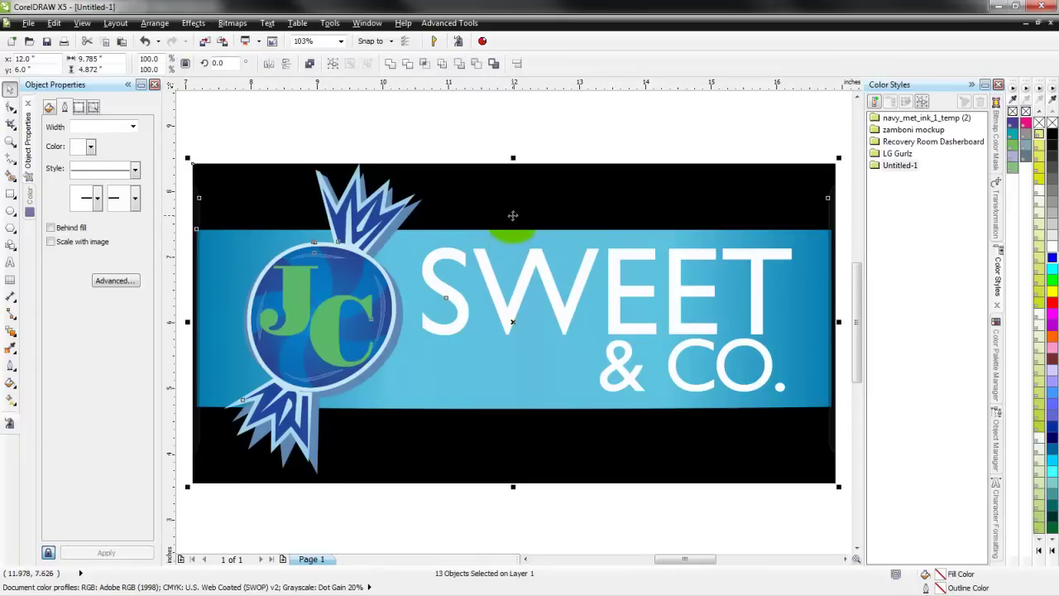
left_click_drag(513, 215, 907, 269)
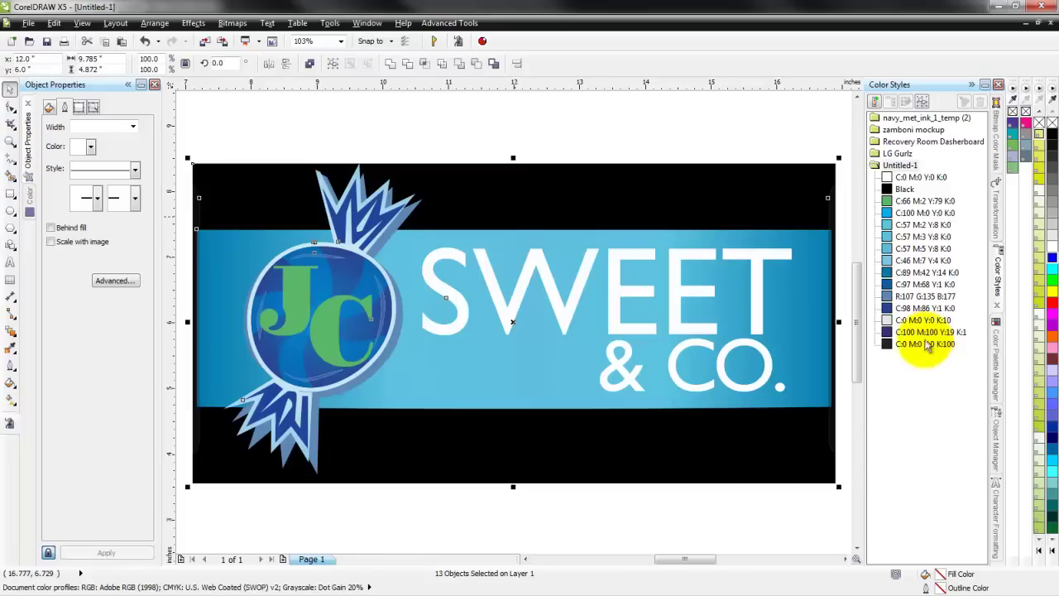
left_click(924, 344)
right_click(923, 347)
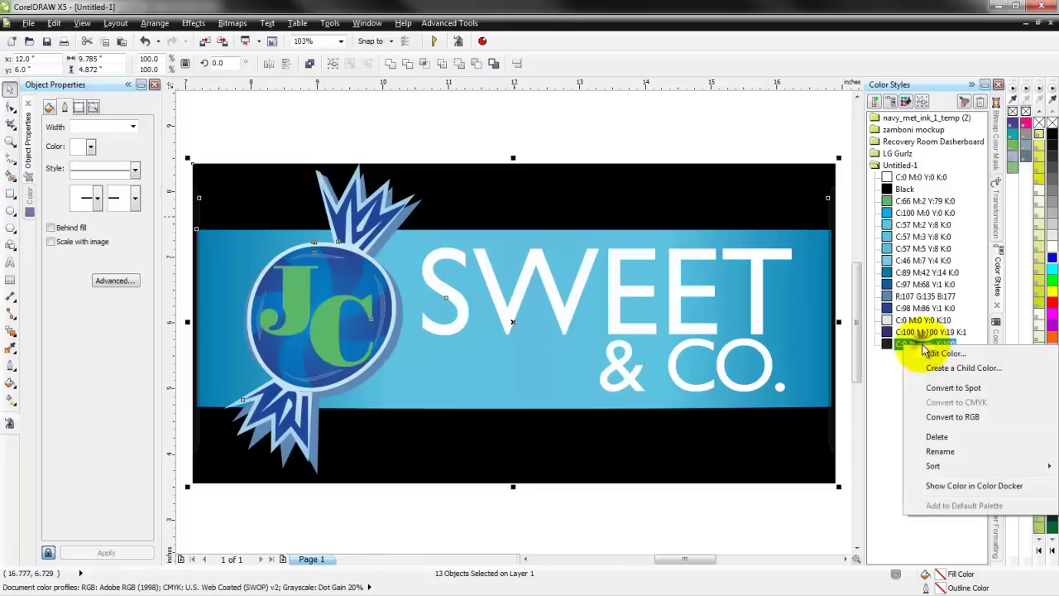
left_click(939, 354)
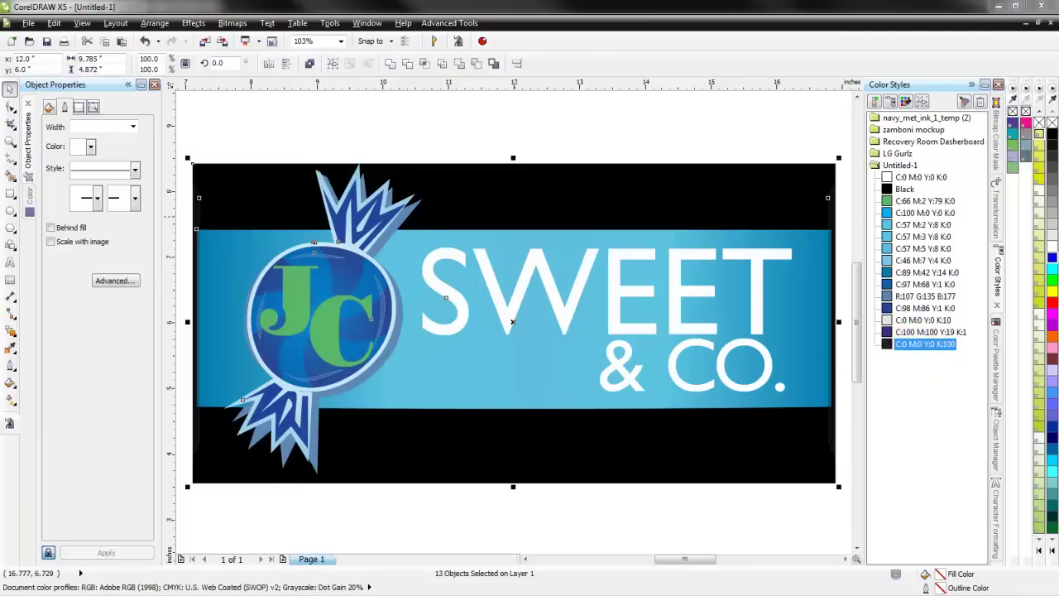
left_click_drag(135, 146, 622, 124)
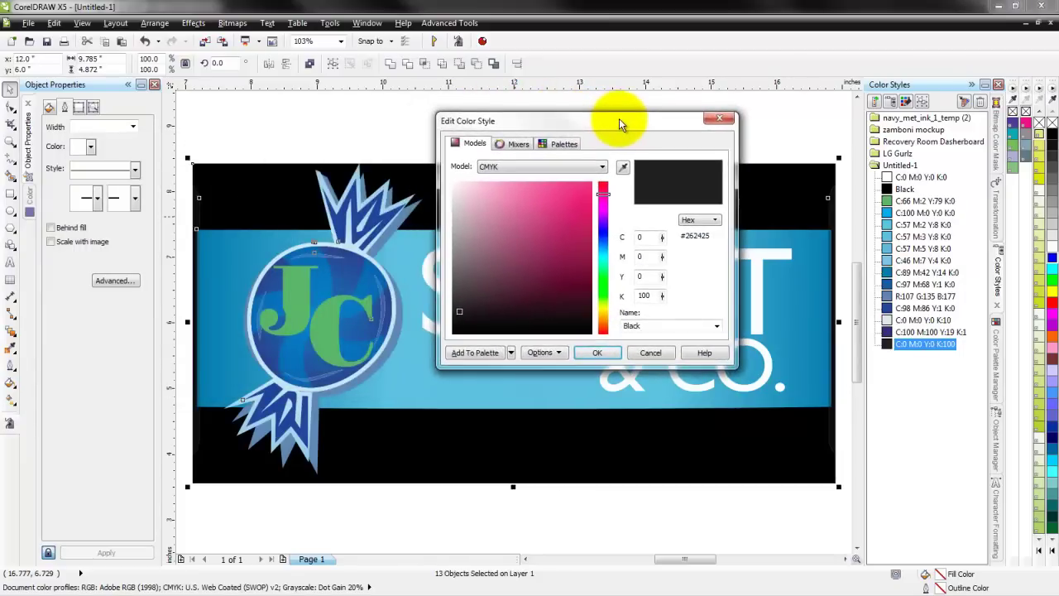
Sample the 20% Black light grey (R:204 G:204 B:204) and save it as a colour style
left_click(623, 168)
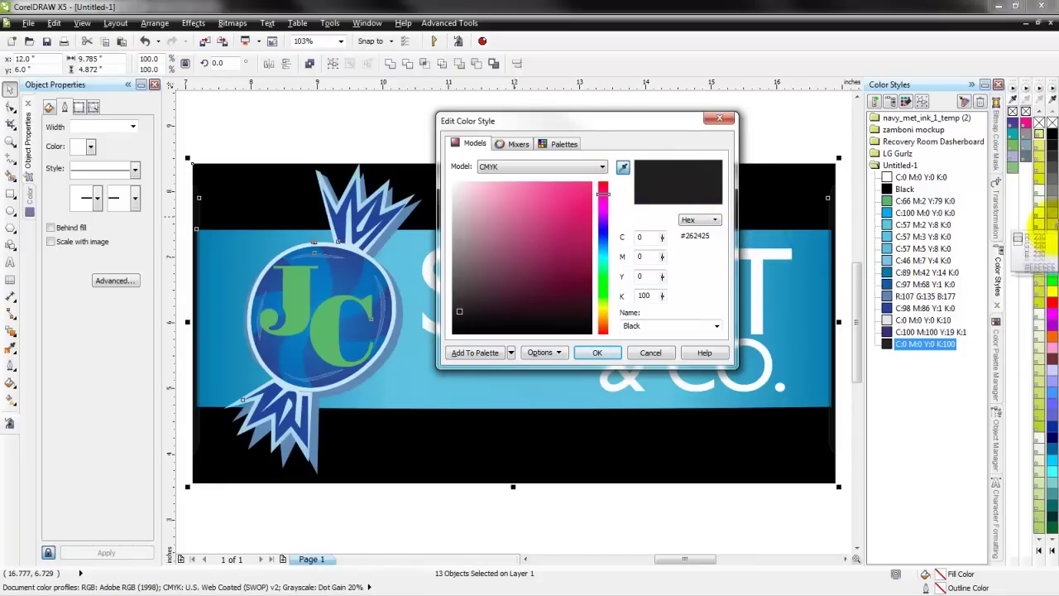
left_click(1035, 231)
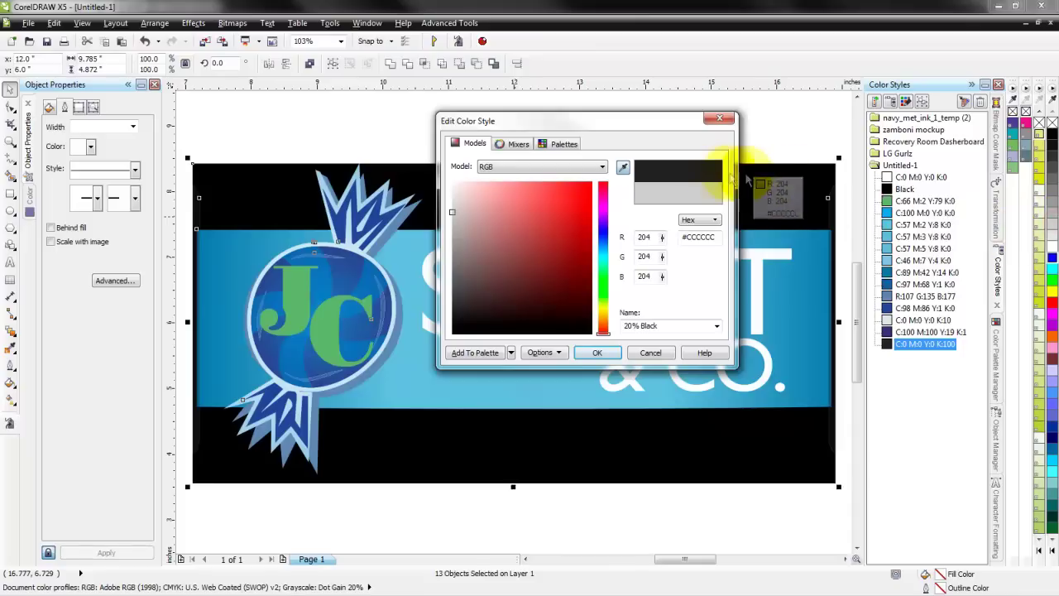
left_click(596, 354)
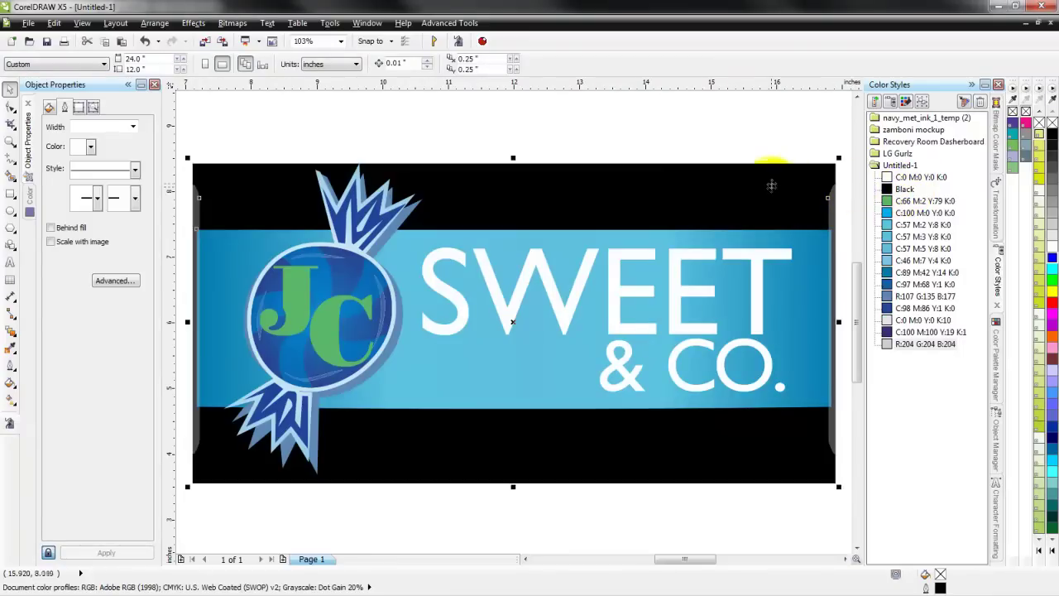
Redefine the Black colour style as the sampled #CCCCCC light grey, turning the logo's black bands grey
right_click(906, 191)
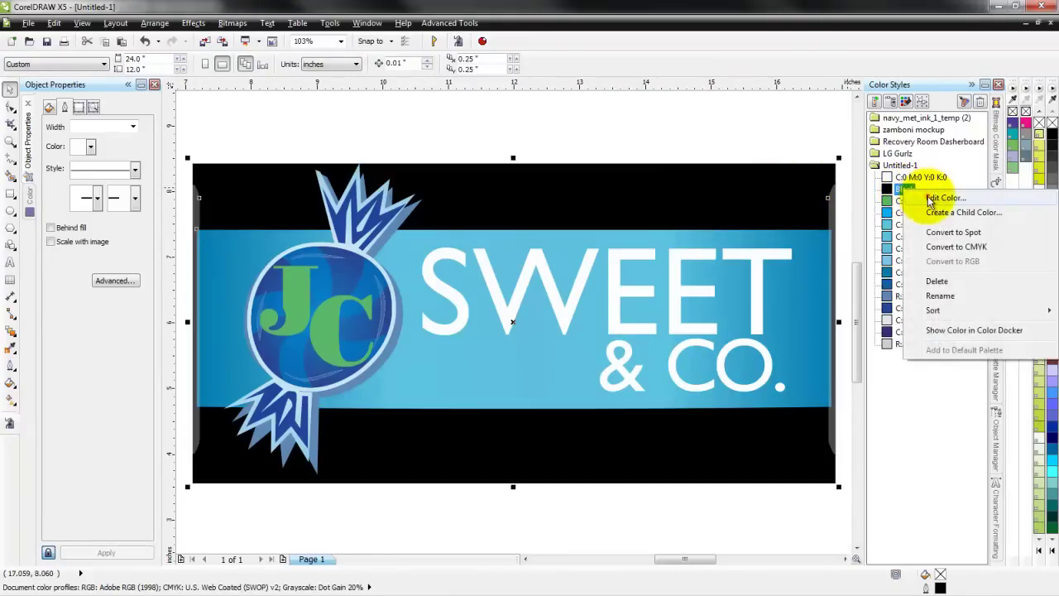
key("r")
double_click(928, 195)
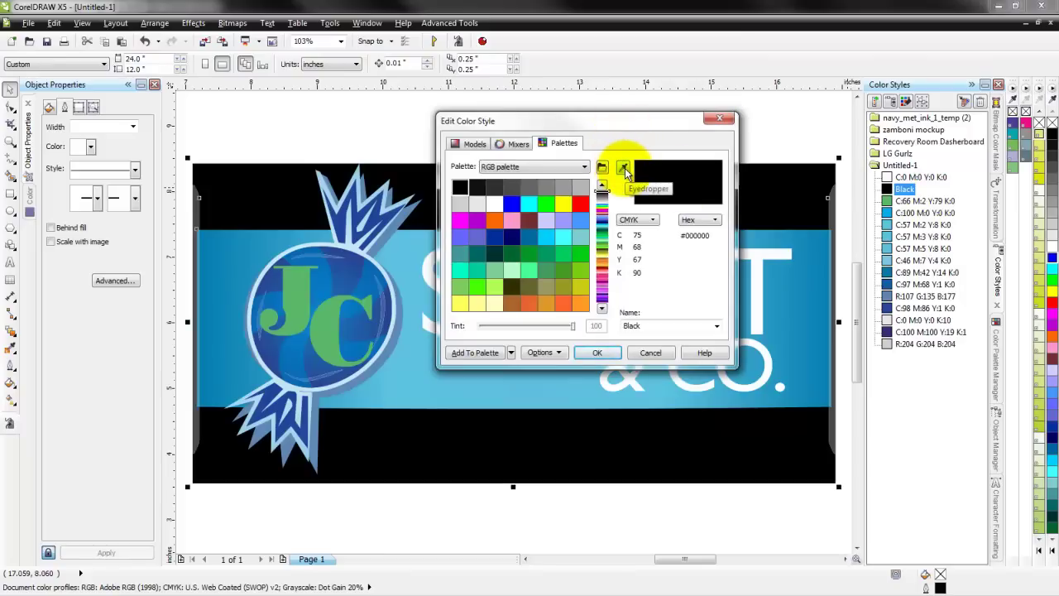
left_click(624, 168)
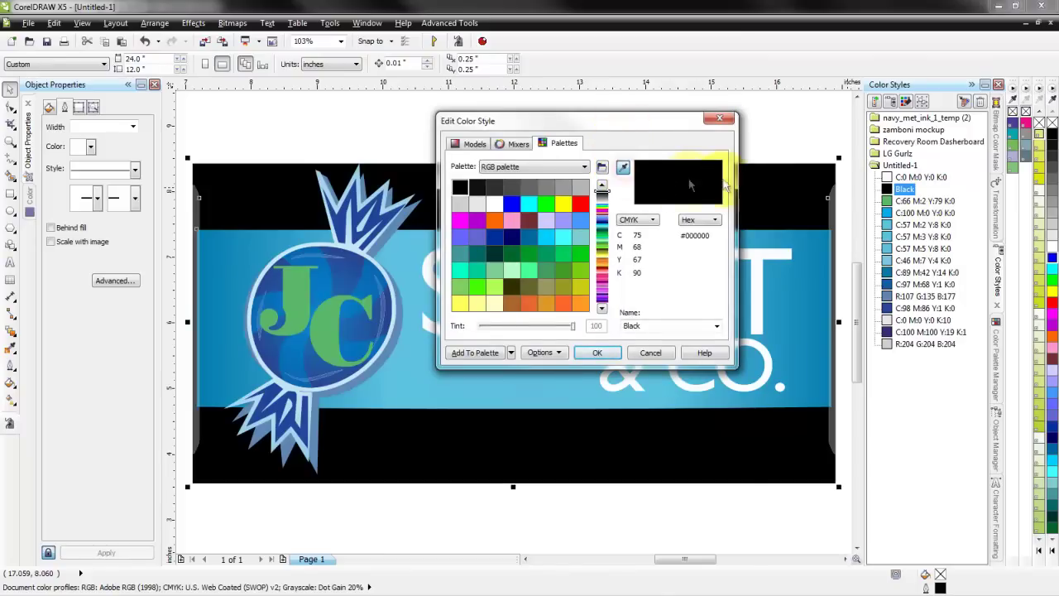
left_click(1046, 211)
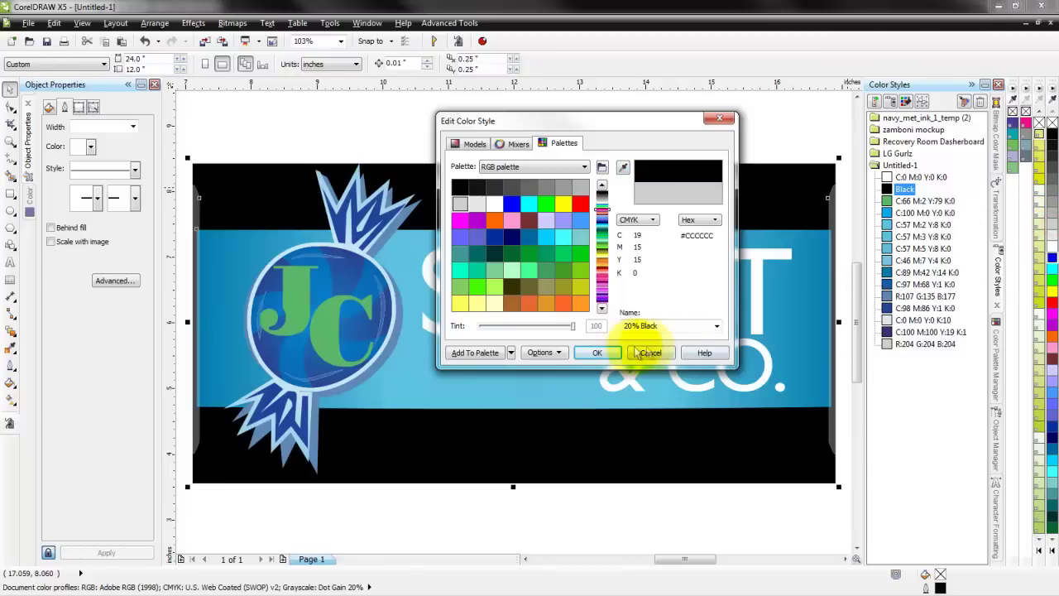
left_click(597, 354)
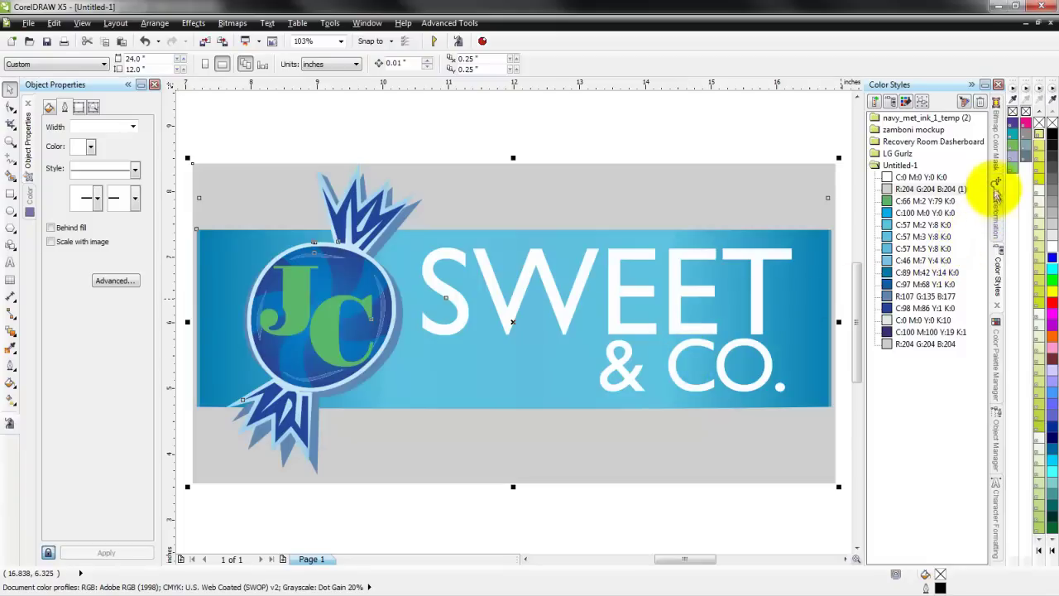
Switch the side panel to the Bitmap Color Mask docker, then browse the Window > Dockers menu
left_click(998, 149)
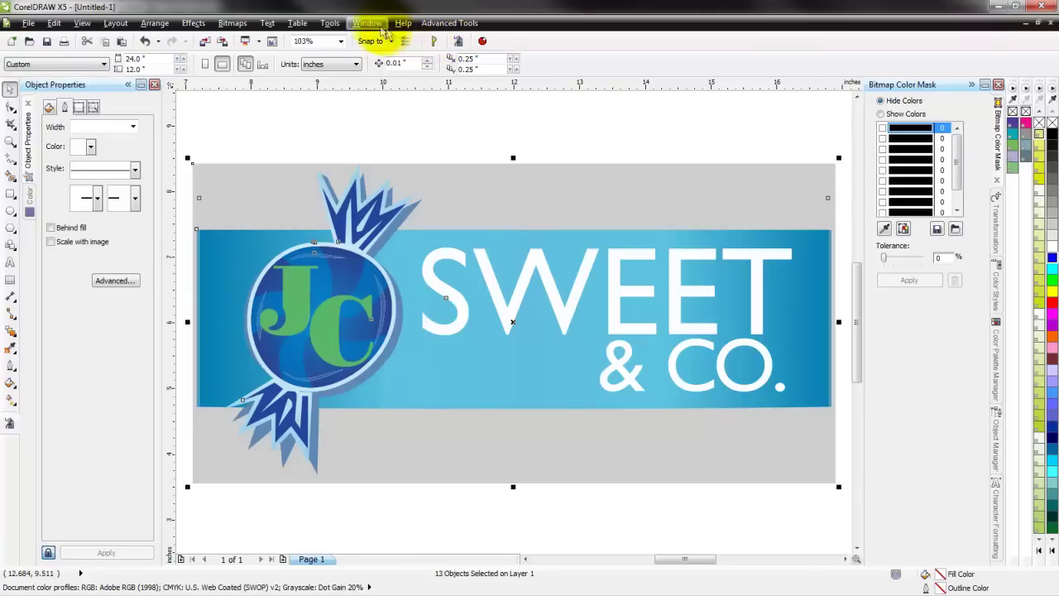
left_click(370, 25)
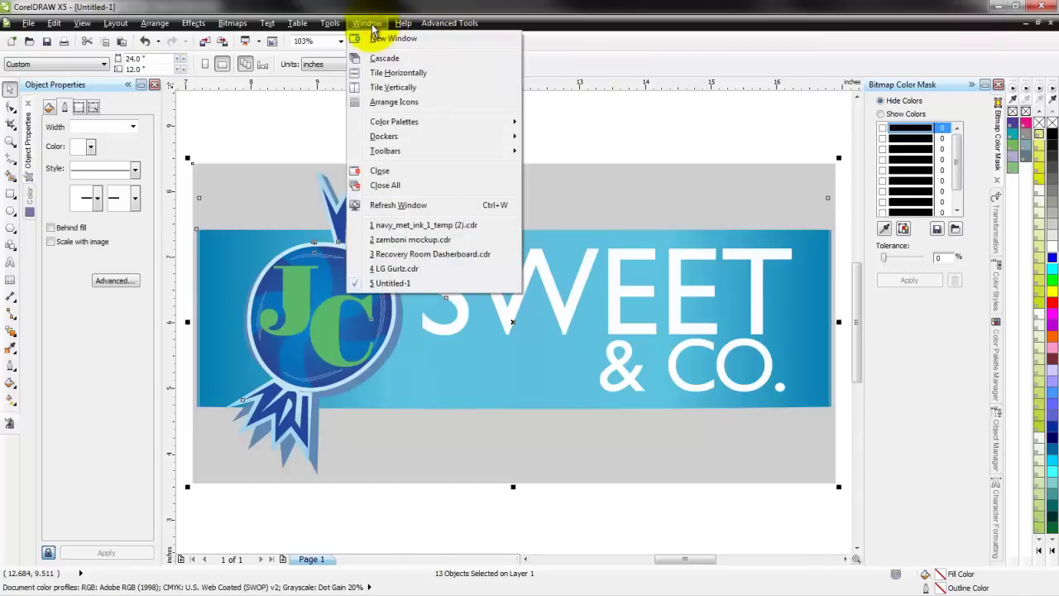
mouse_move(407, 139)
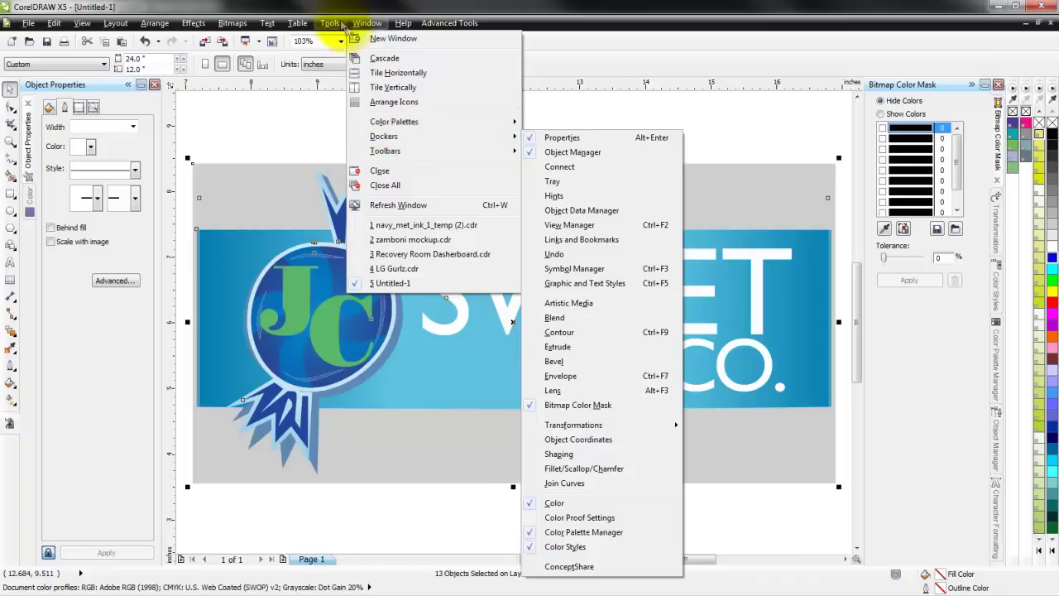
mouse_move(333, 25)
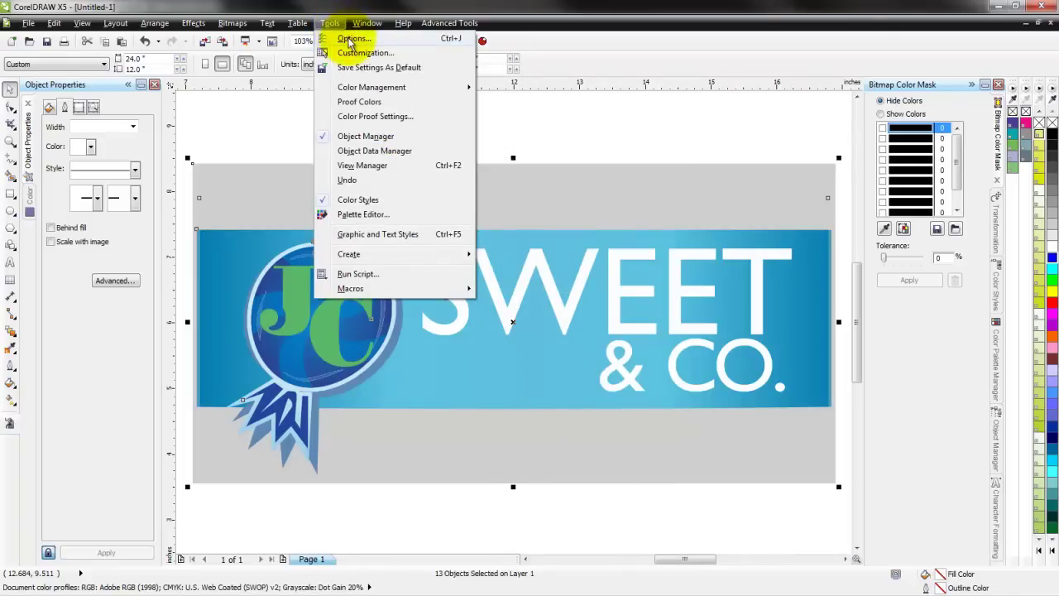
left_click(350, 39)
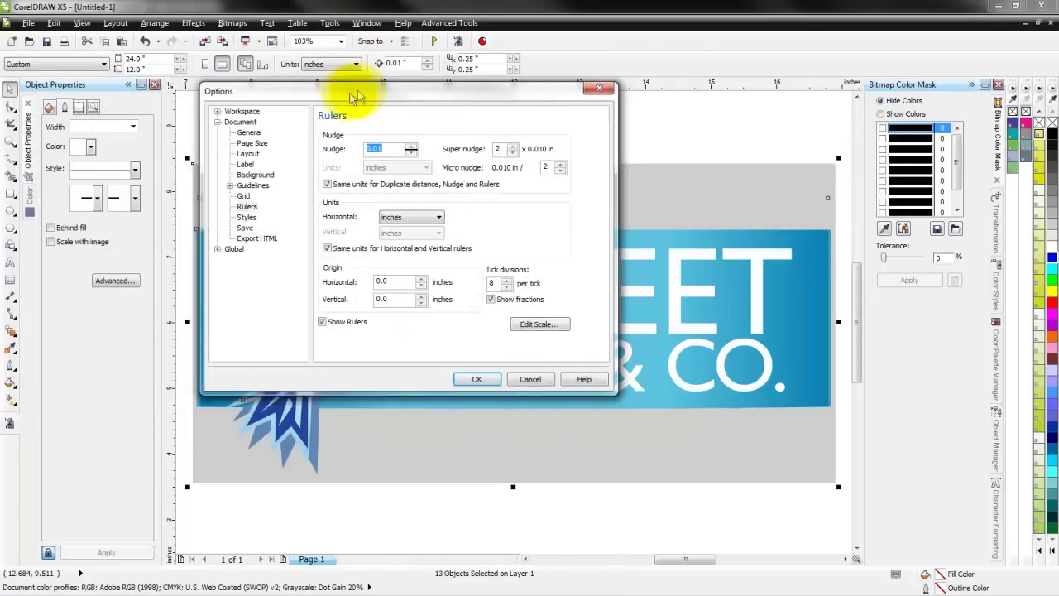
left_click(217, 112)
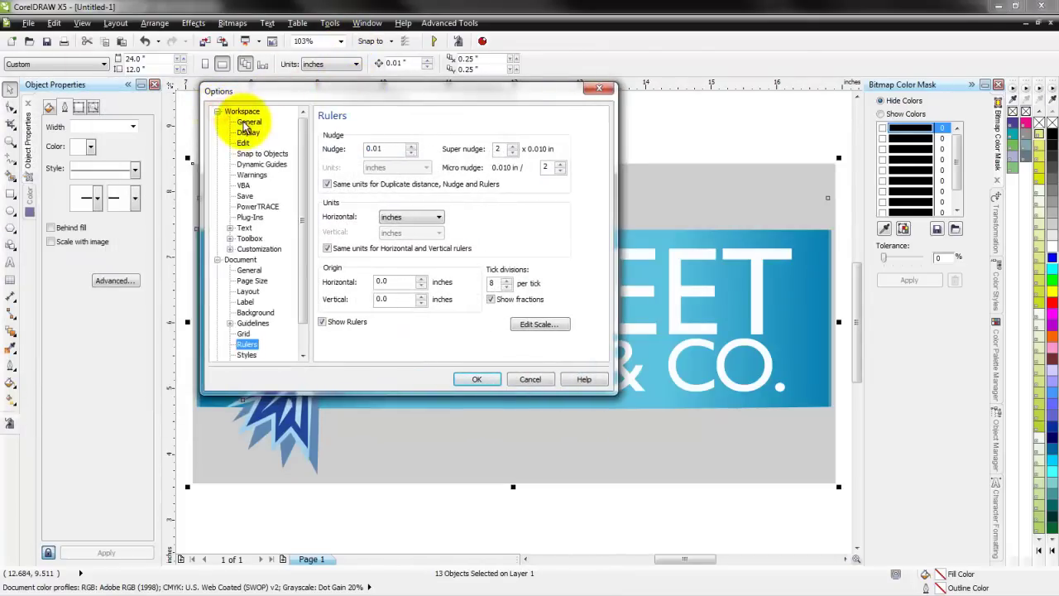
left_click(249, 122)
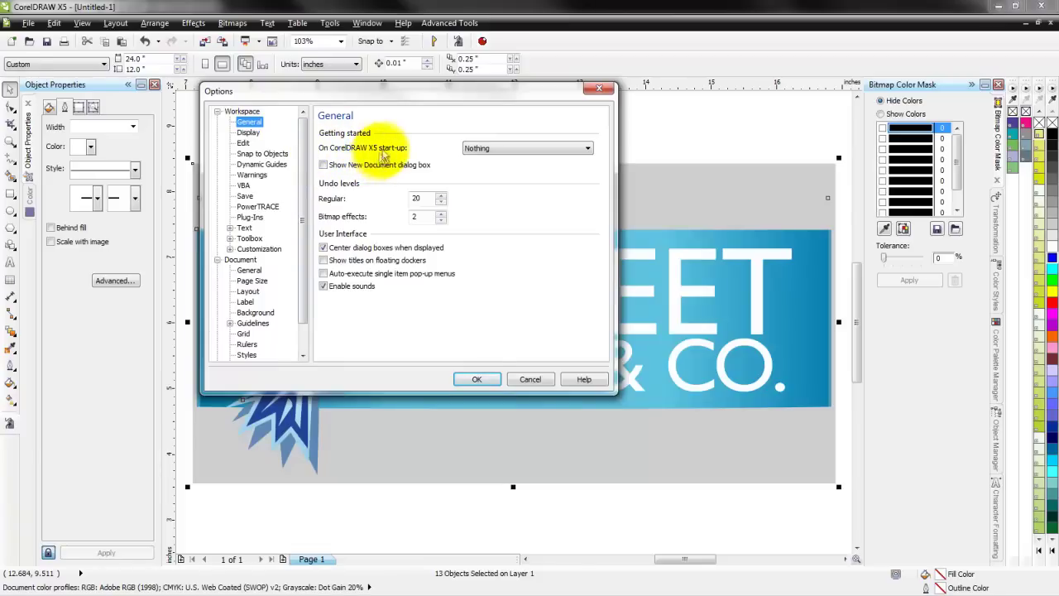
left_click(525, 151)
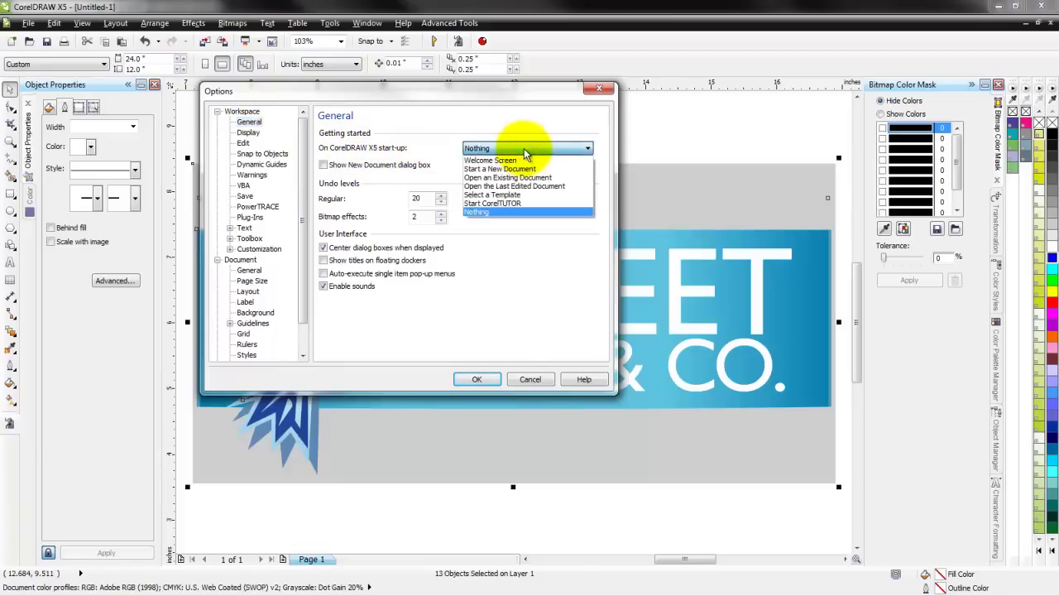
left_click(500, 210)
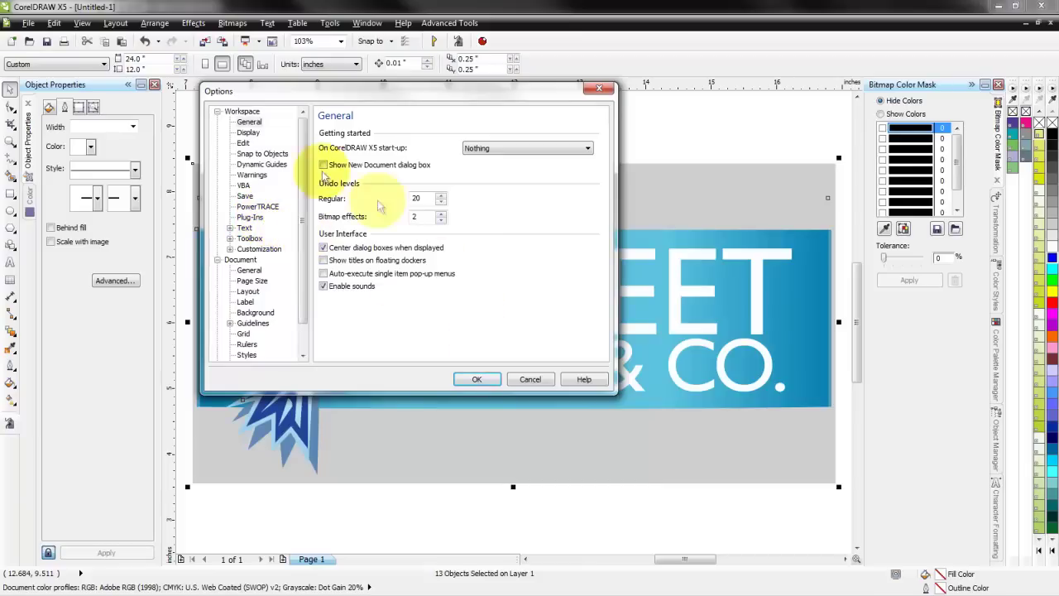
left_click_drag(305, 166, 302, 208)
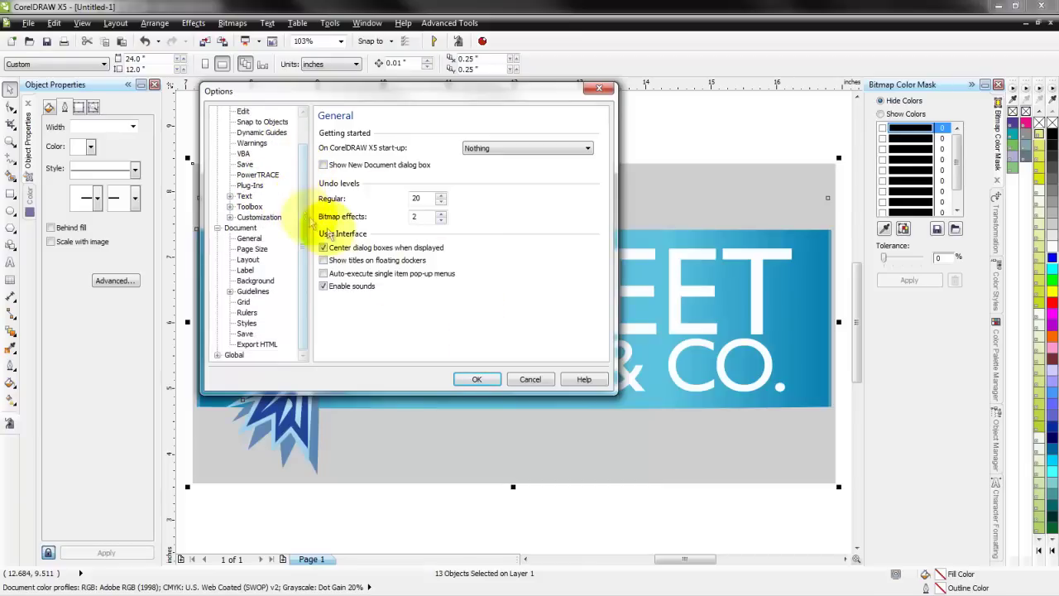
left_click(521, 382)
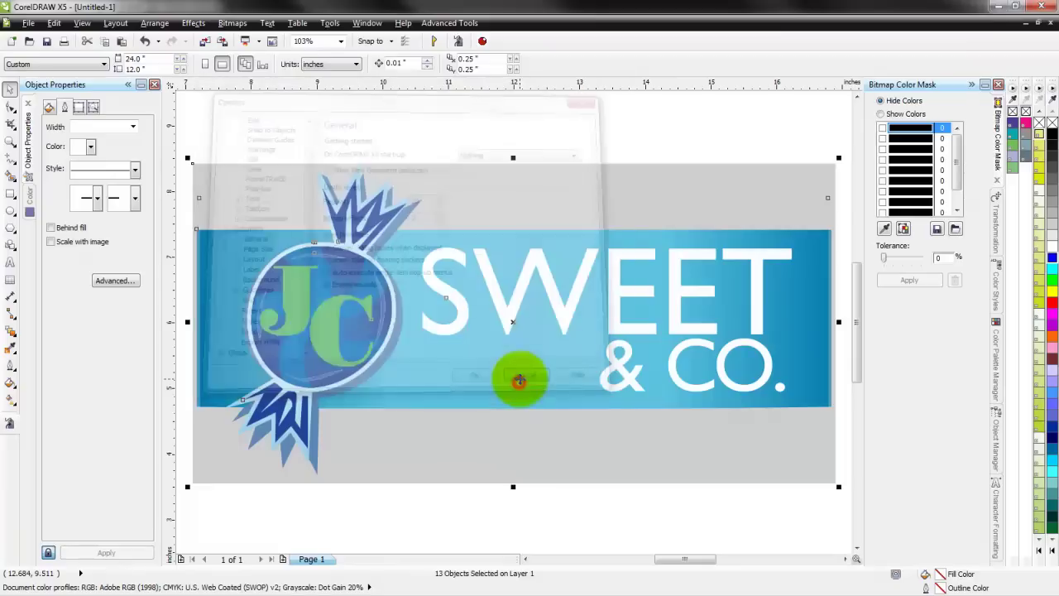
left_click(331, 25)
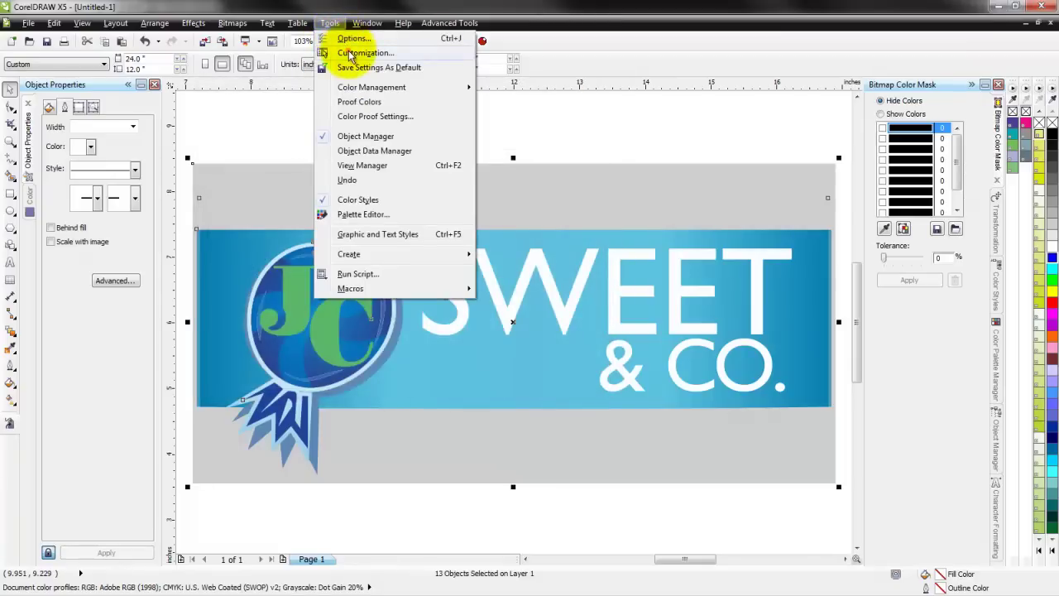
Open the Workspace page of the Customization options and start a new workspace
left_click(349, 53)
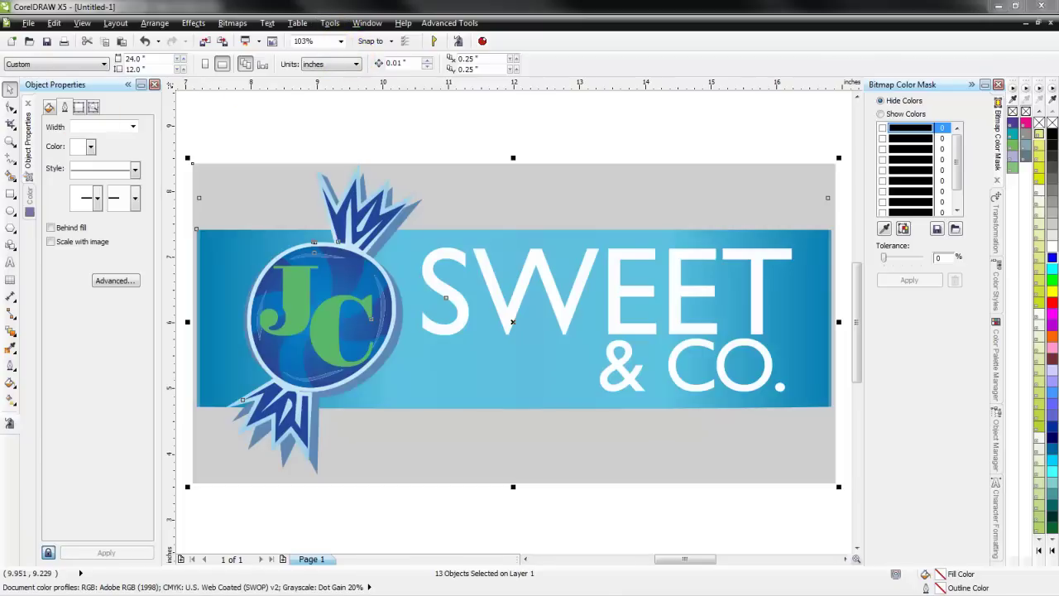
left_click_drag(337, 123, 539, 113)
left_click(313, 133)
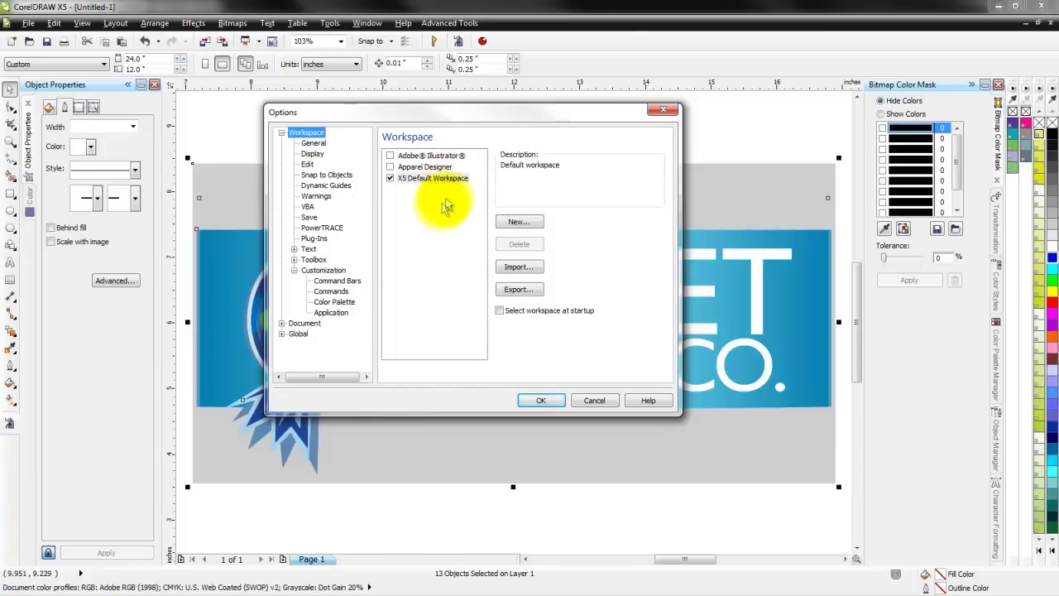
left_click(503, 225)
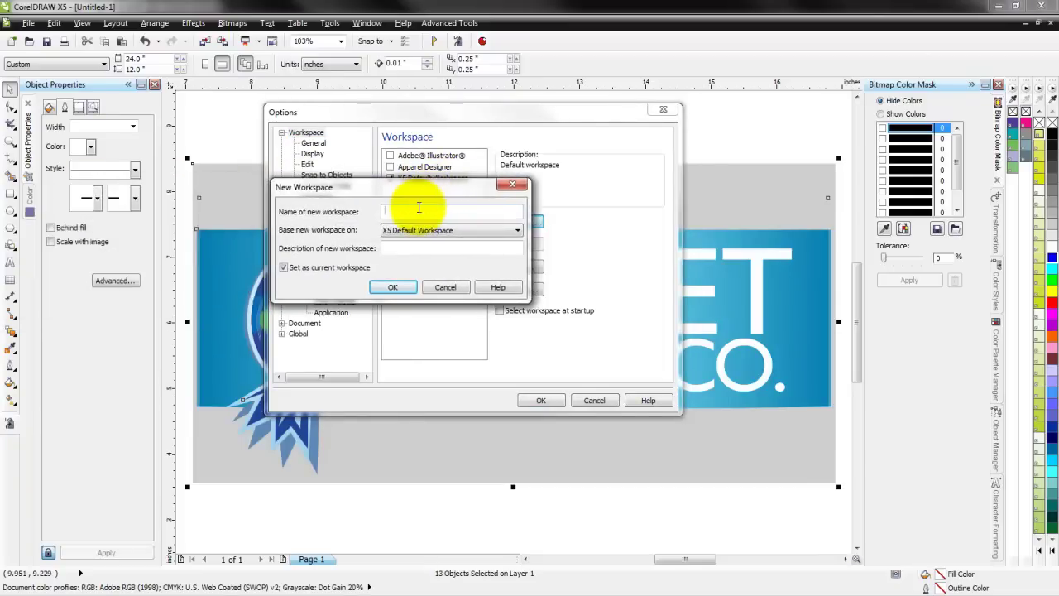
Name the new workspace after the user and give it a '<name> preferred' description, based on X5 Default Workspace
type("Steve")
key("Tab")
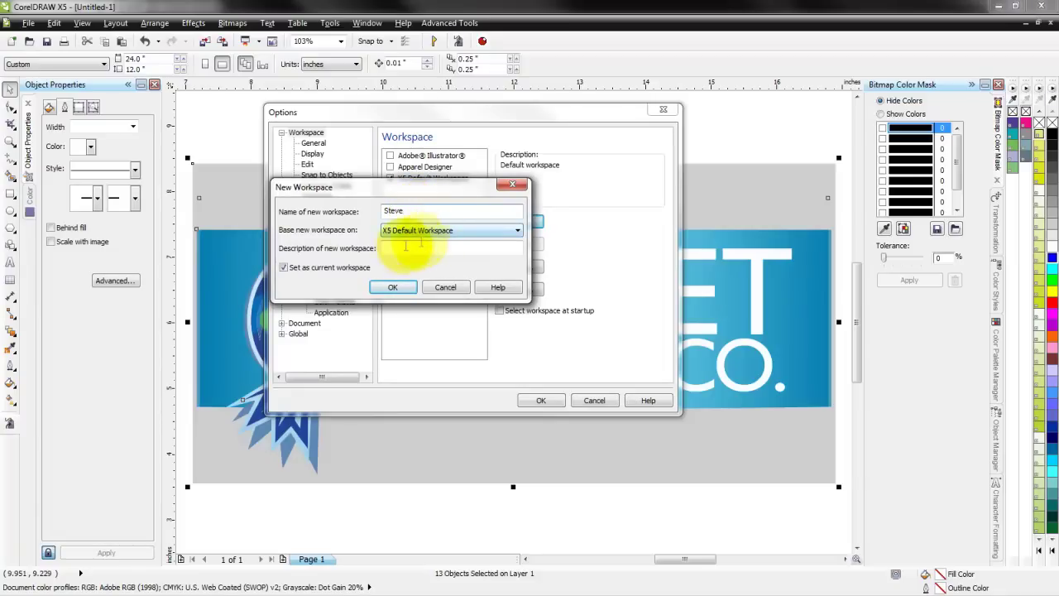
left_click(402, 249)
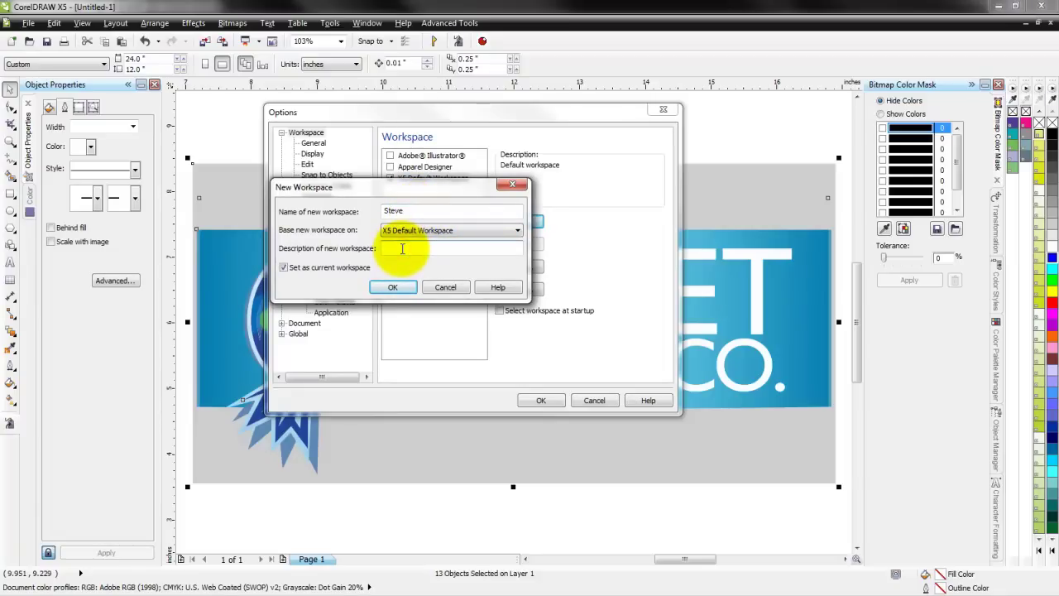
type("Steve preferred")
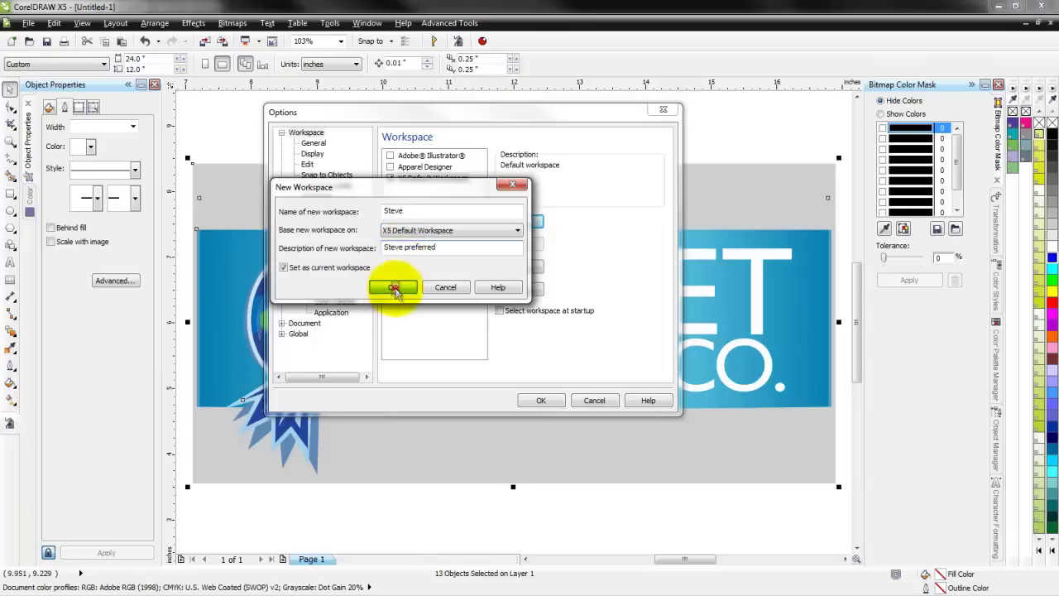
Create the custom workspace, reactivate X5 Default Workspace, and close the Options window
left_click(392, 287)
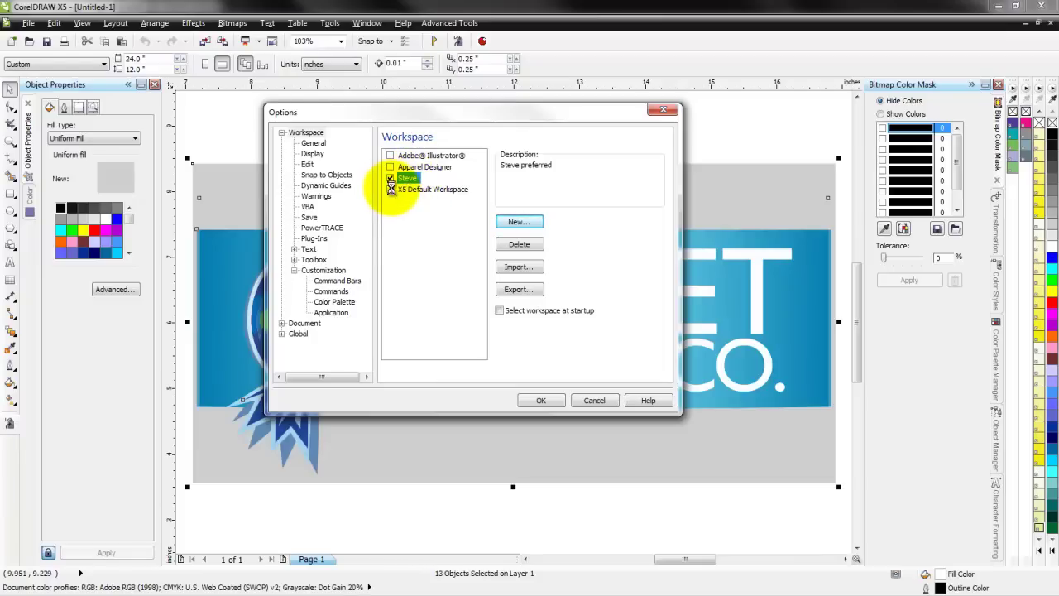
left_click(392, 190)
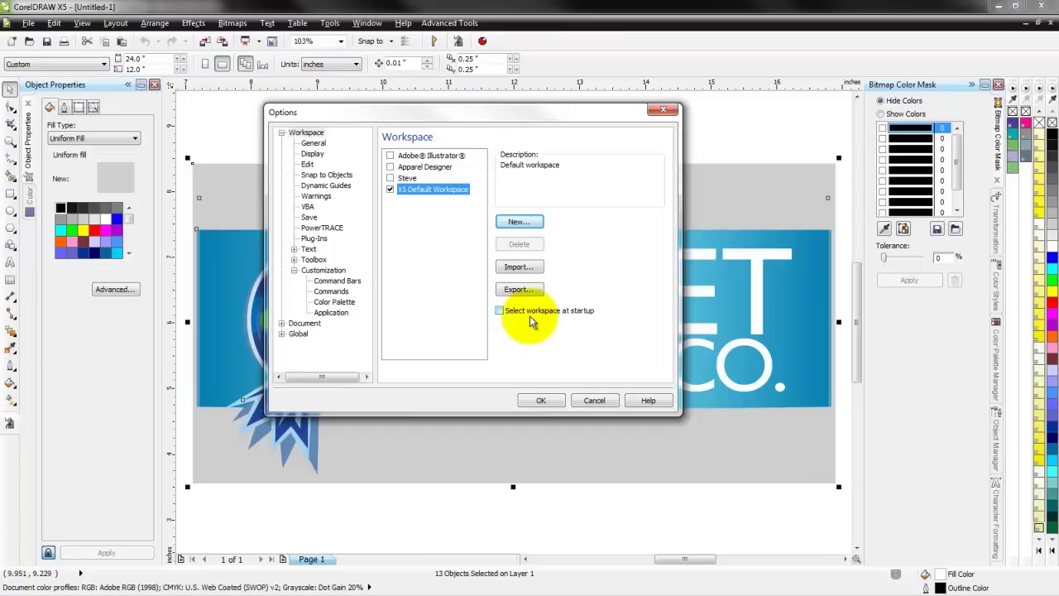
left_click(594, 400)
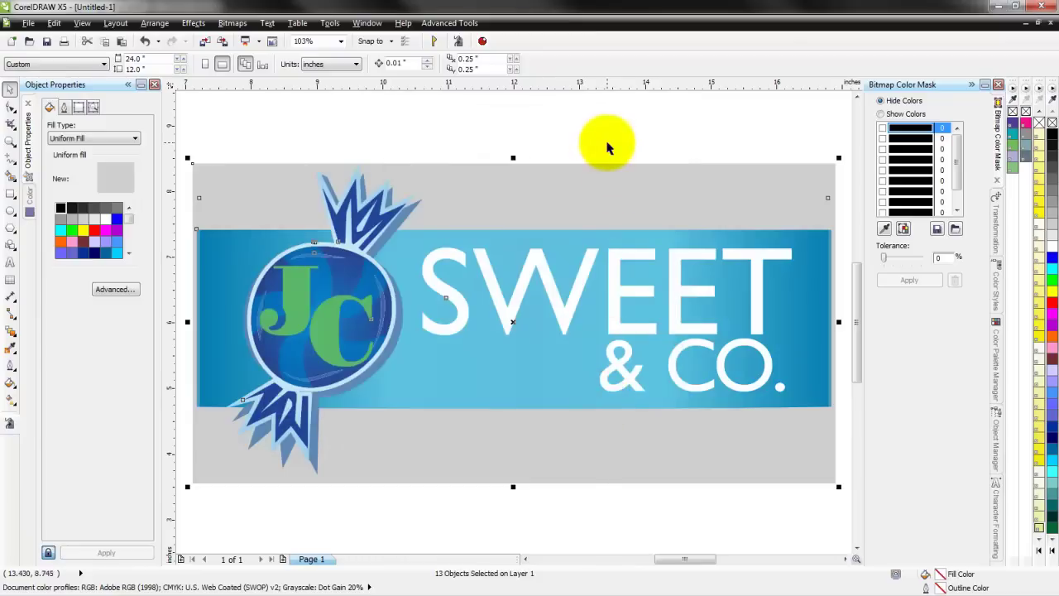